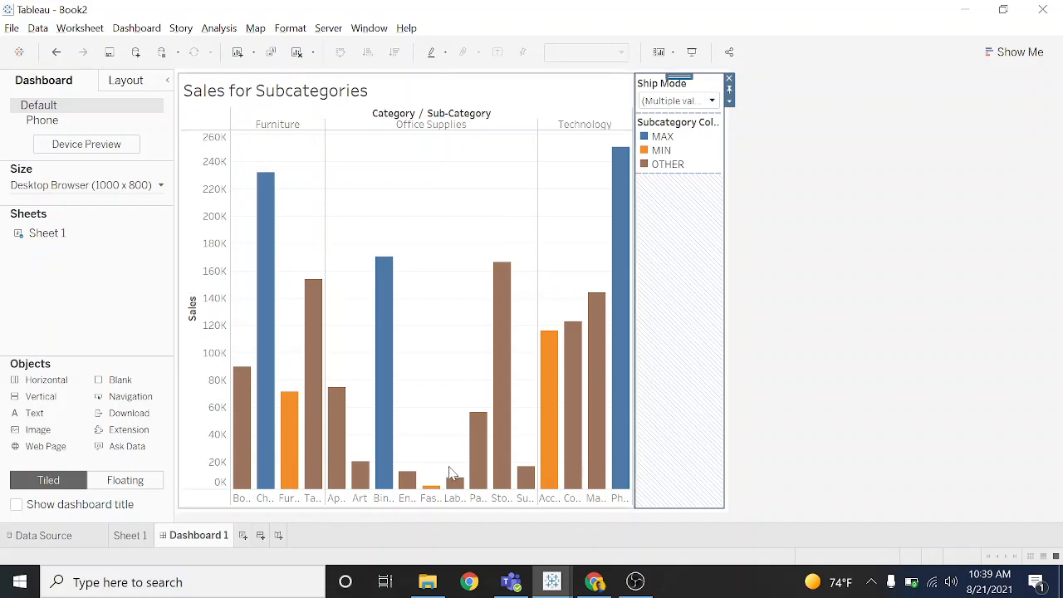
- Inspect the details of the Tables, Chairs and Furnishings bars in the dashboard's Sales for Subcategories chart
left_click(267, 219)
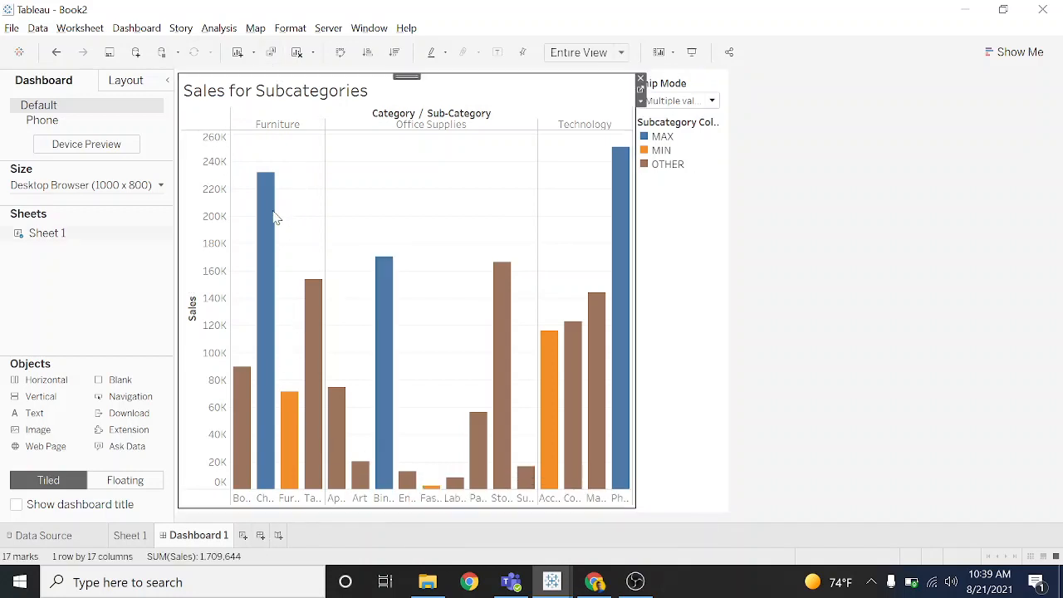
left_click(312, 370)
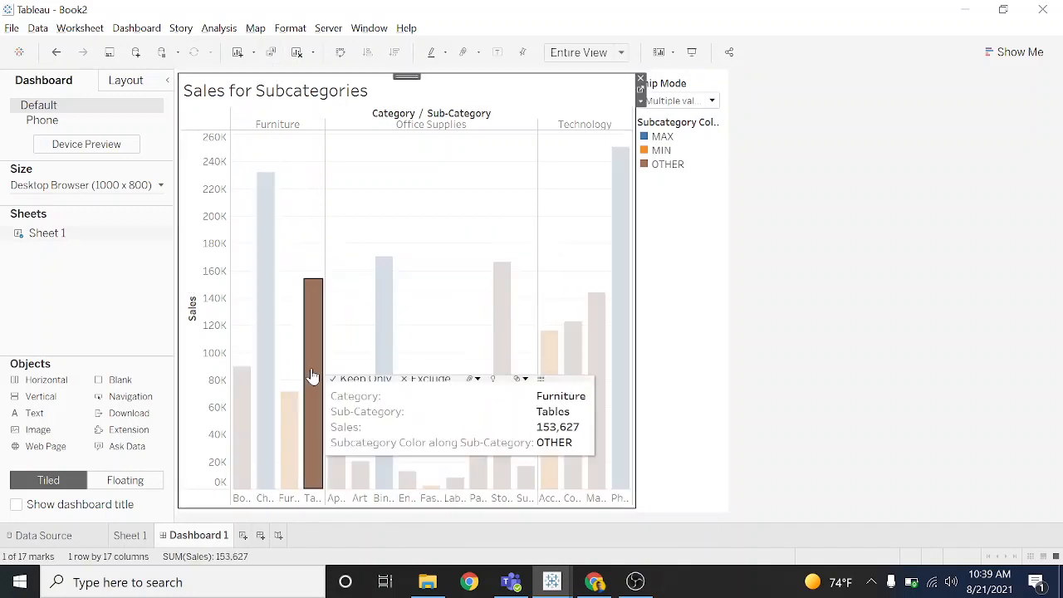
left_click(282, 363)
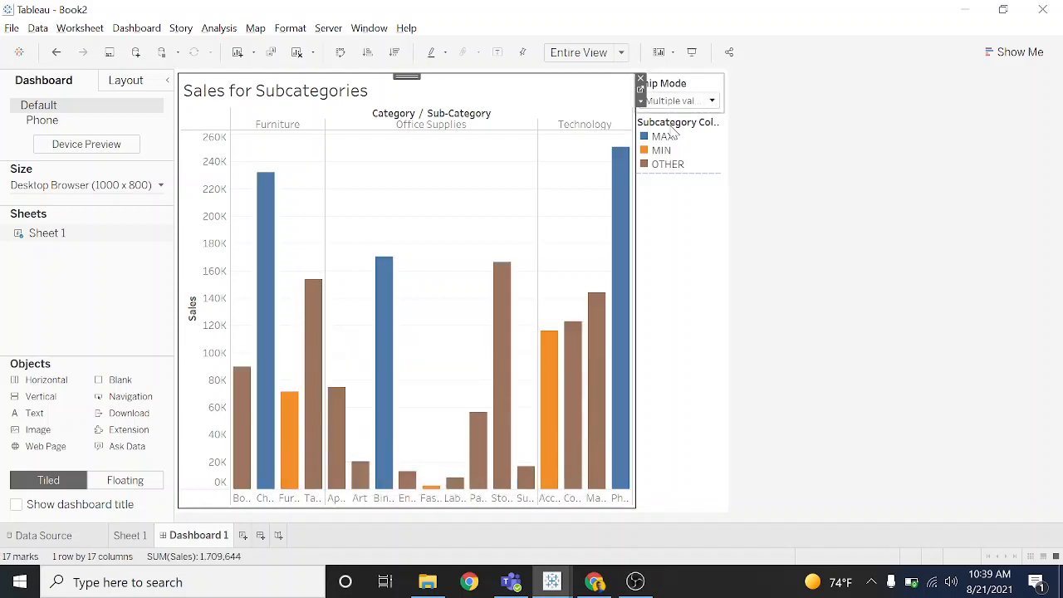
left_click(265, 385)
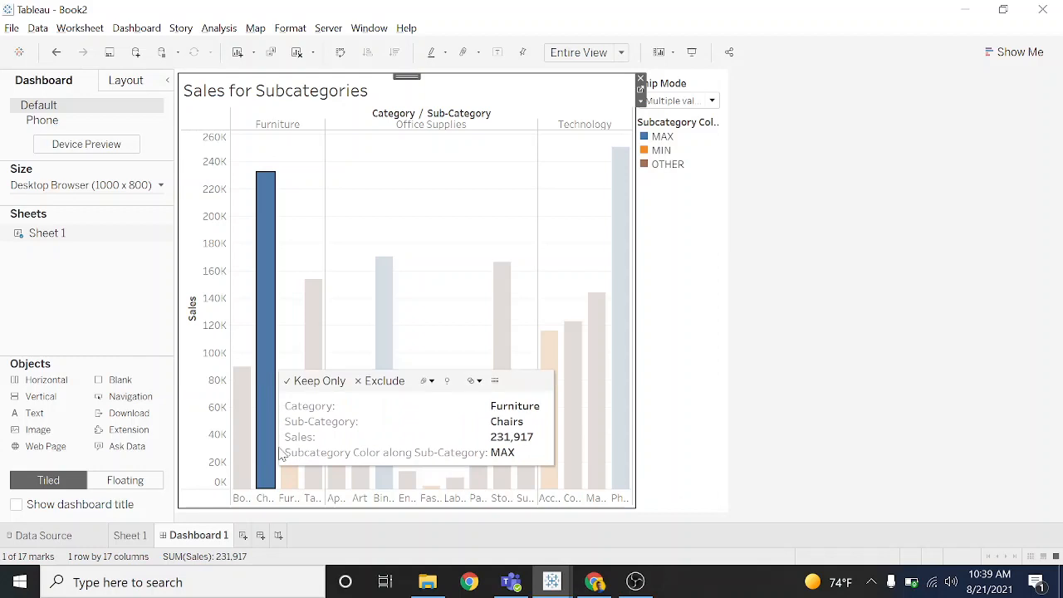
left_click(286, 480)
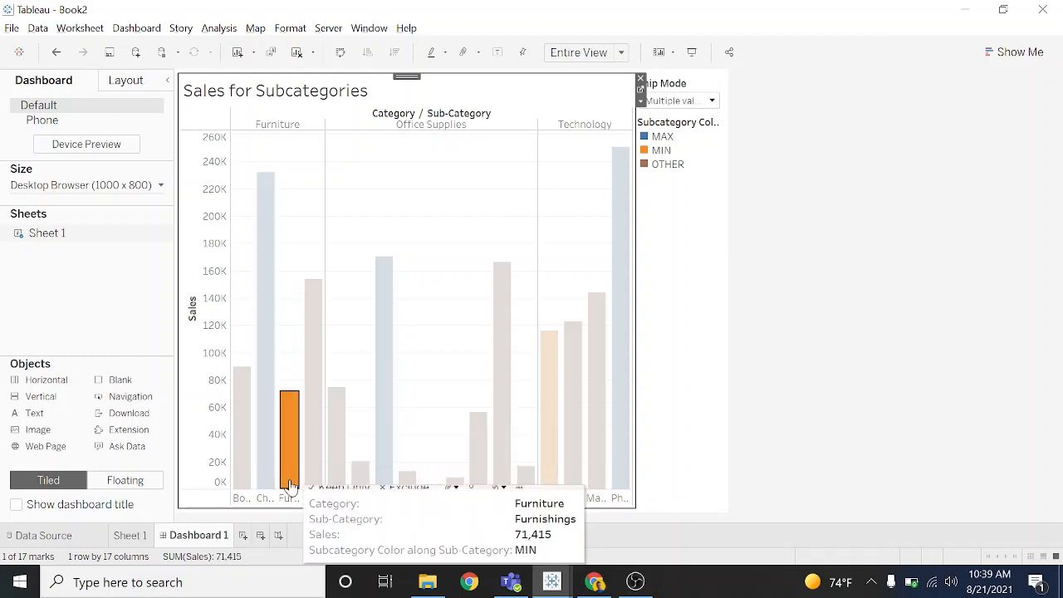
left_click(311, 427)
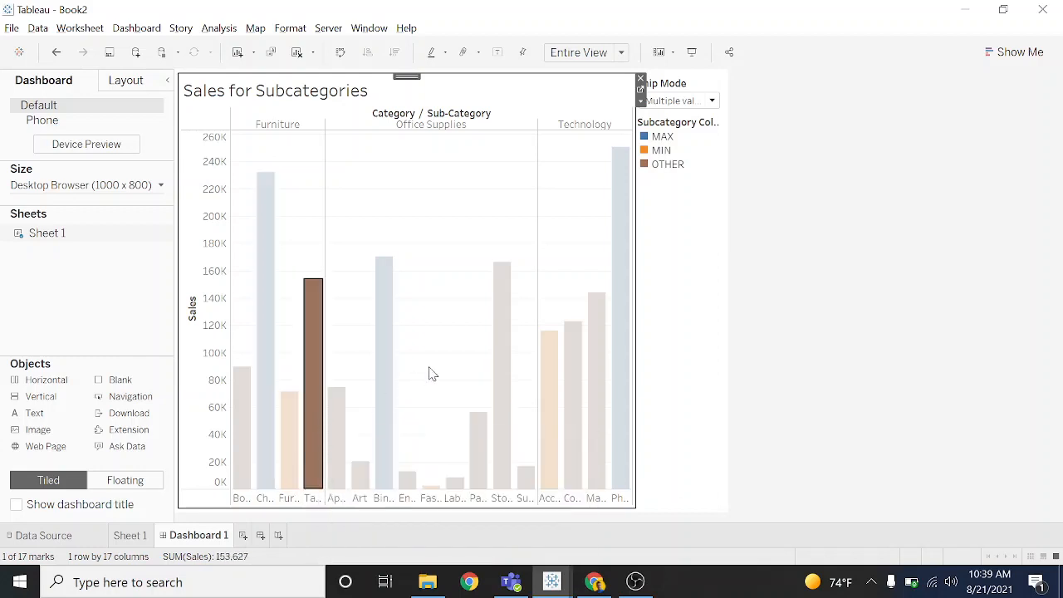
left_click(289, 314)
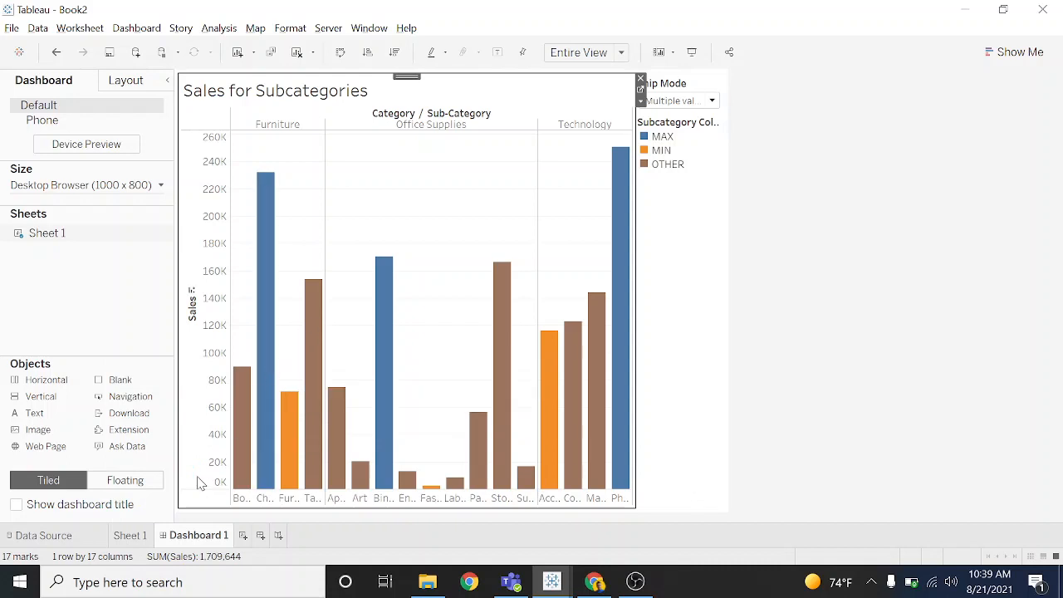
- Clear Sheet 1 by removing the Ship Mode filter, the subcategory color field, and all column and row fields
mouse_move(127, 543)
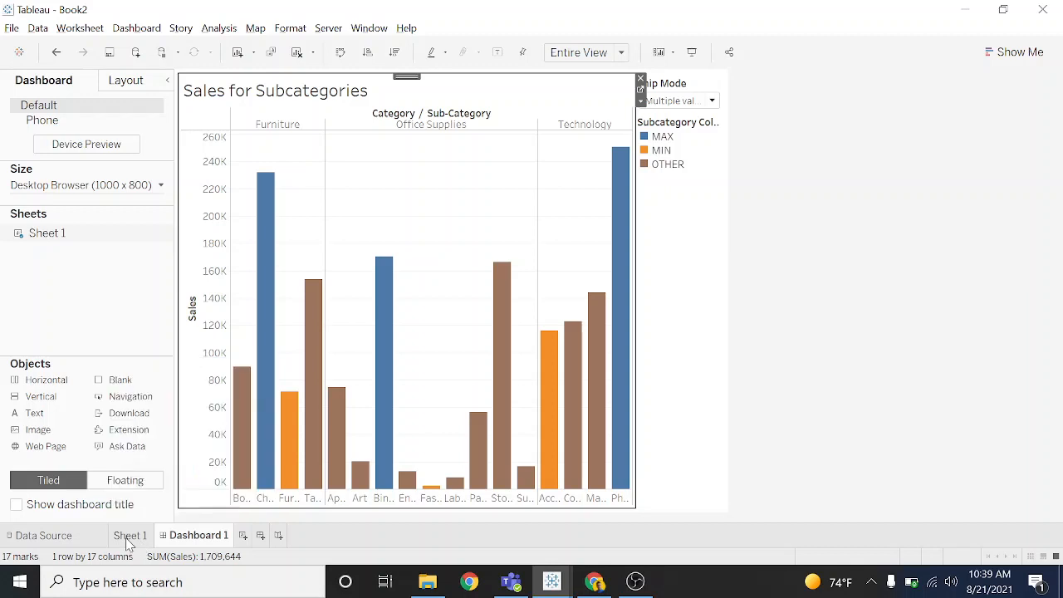
left_click(127, 536)
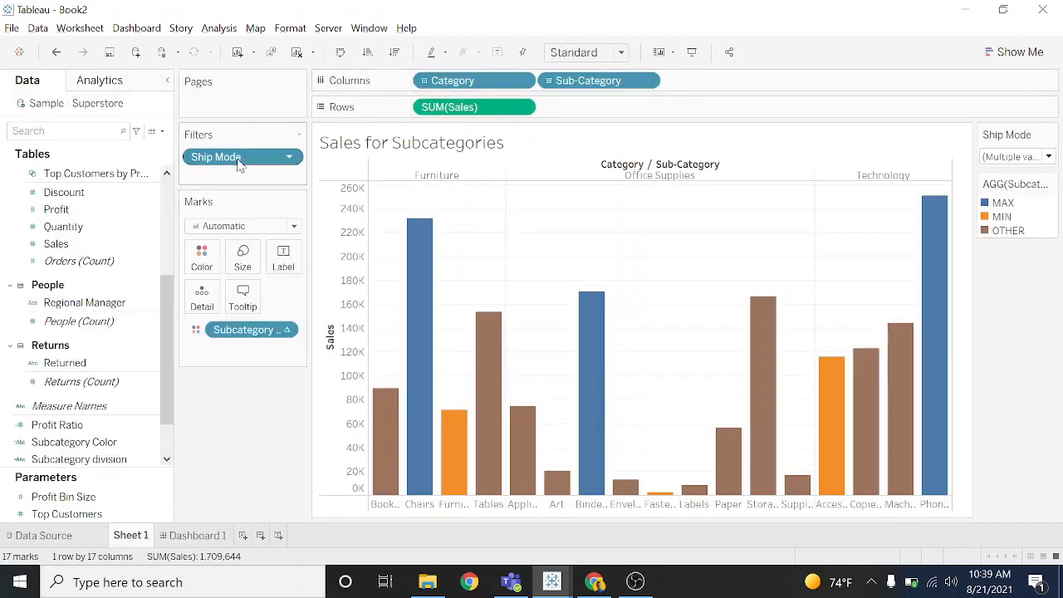
left_click_drag(237, 159, 258, 459)
left_click_drag(269, 282, 274, 407)
left_click_drag(465, 81, 280, 399)
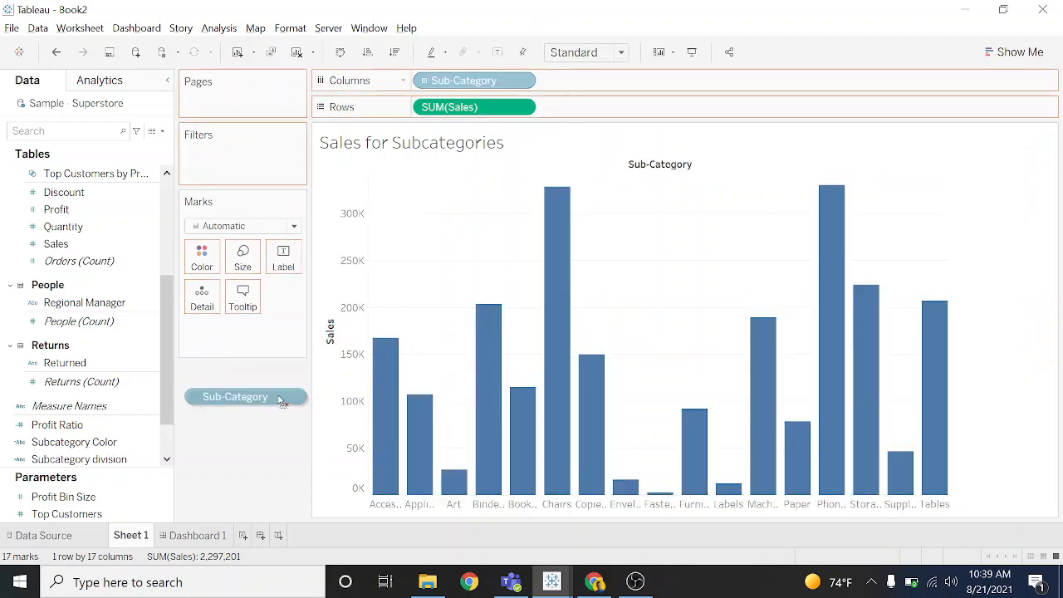
left_click_drag(483, 98, 246, 396)
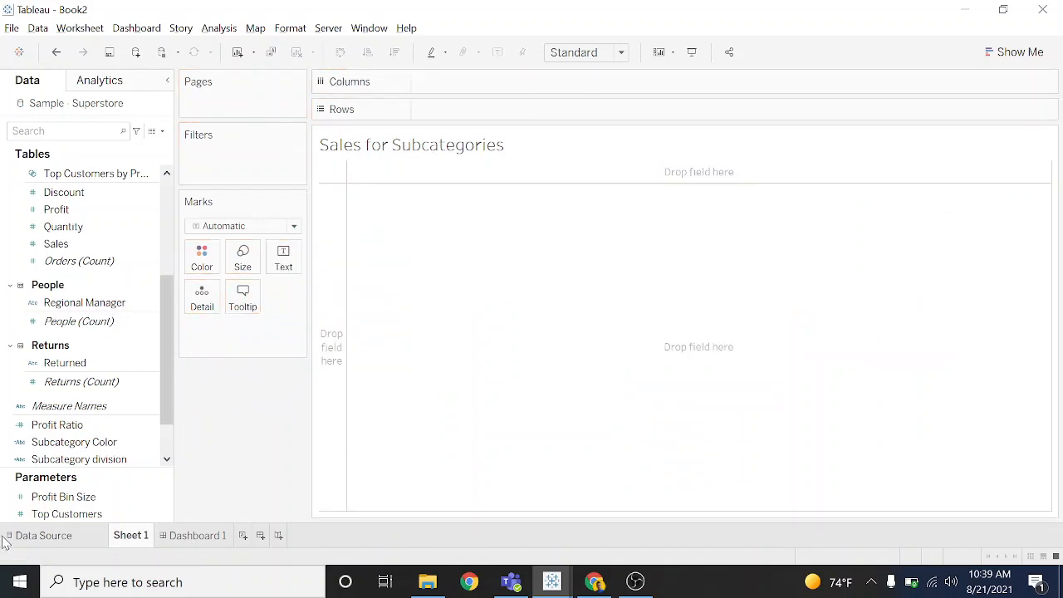
- Build a bar chart with Sales on rows and Category followed by Sub-Category on columns
left_click_drag(166, 368, 161, 321)
left_click_drag(56, 363, 335, 341)
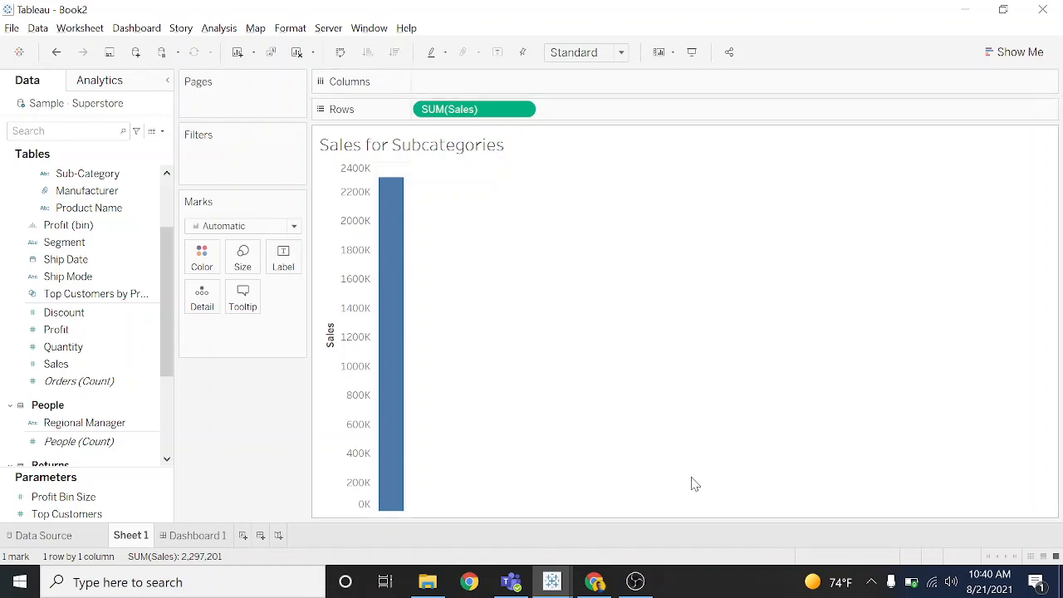
scroll(164, 224, "up", 3)
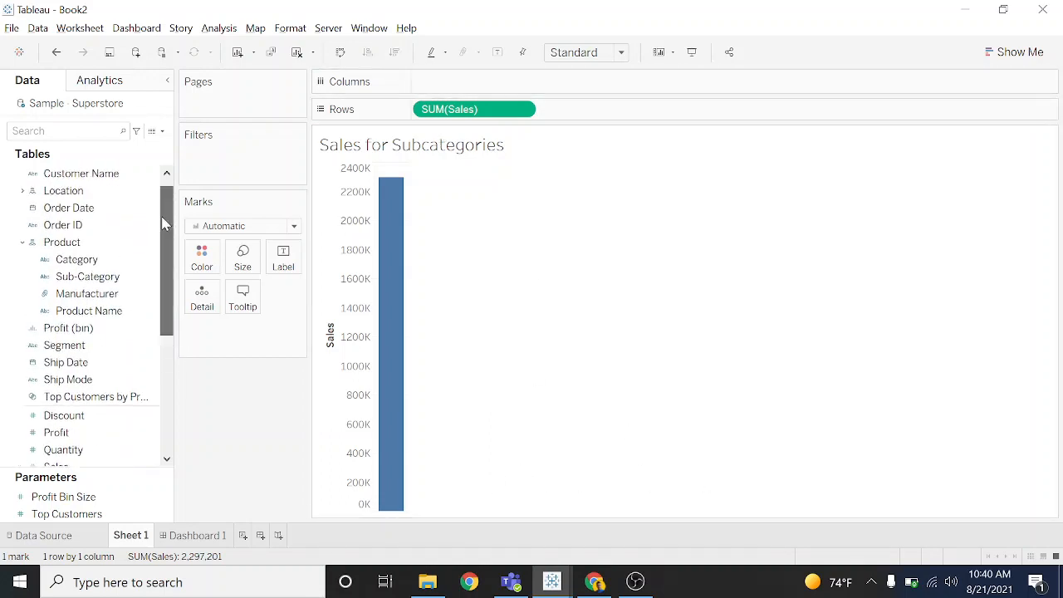
left_click_drag(76, 260, 474, 93)
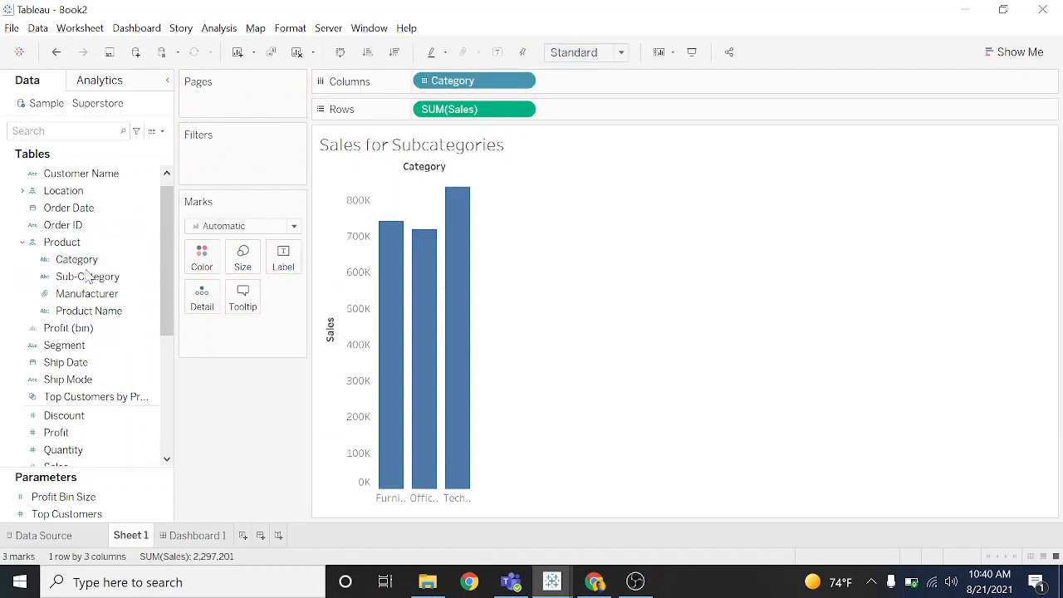
left_click_drag(87, 277, 613, 95)
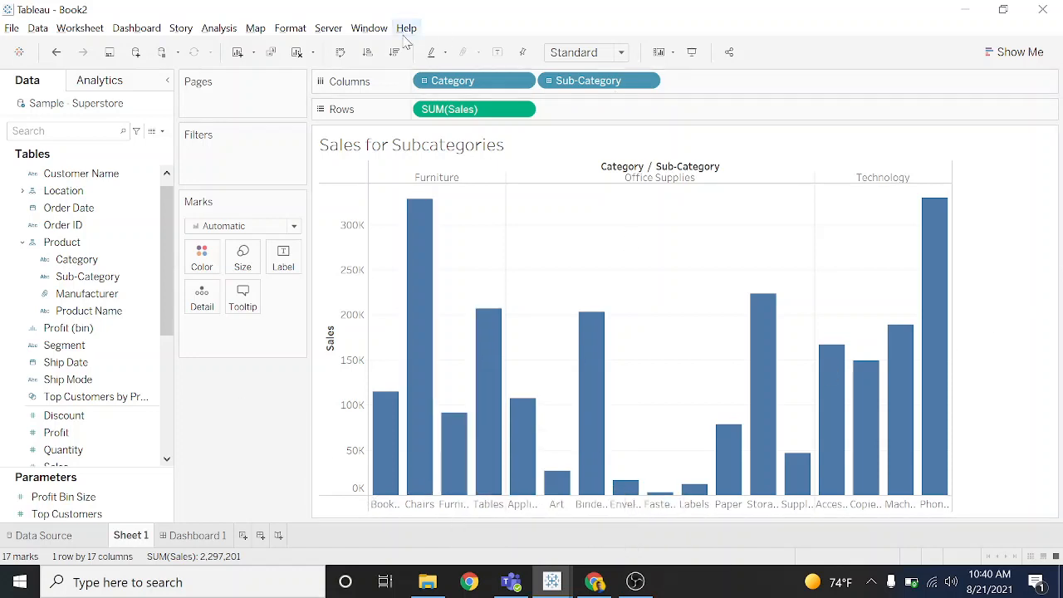
- Add Ship Mode as a filter on the sheet with all of its values selected
mouse_move(408, 417)
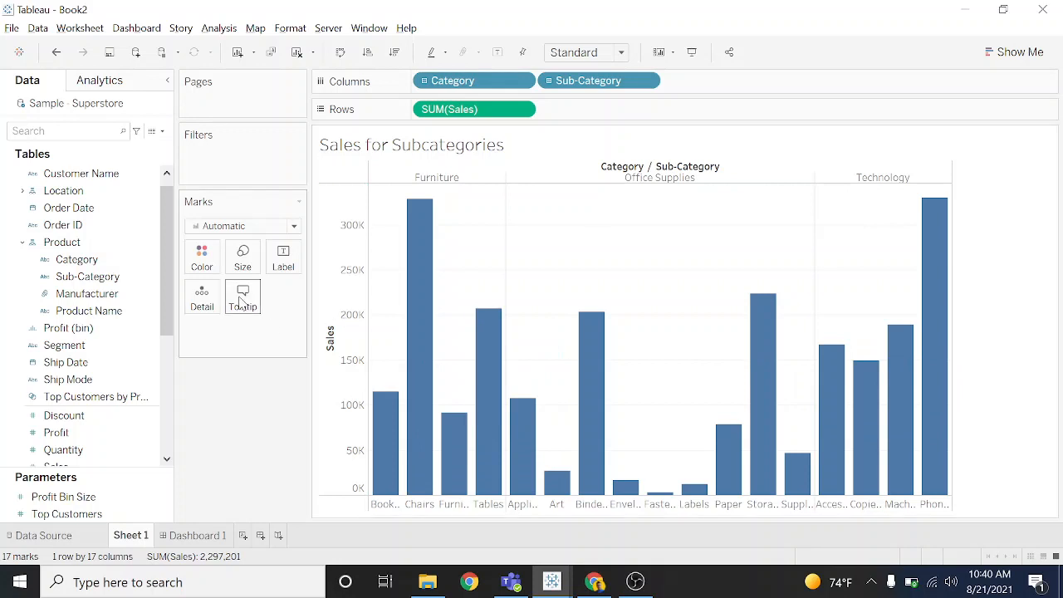
left_click_drag(170, 279, 162, 301)
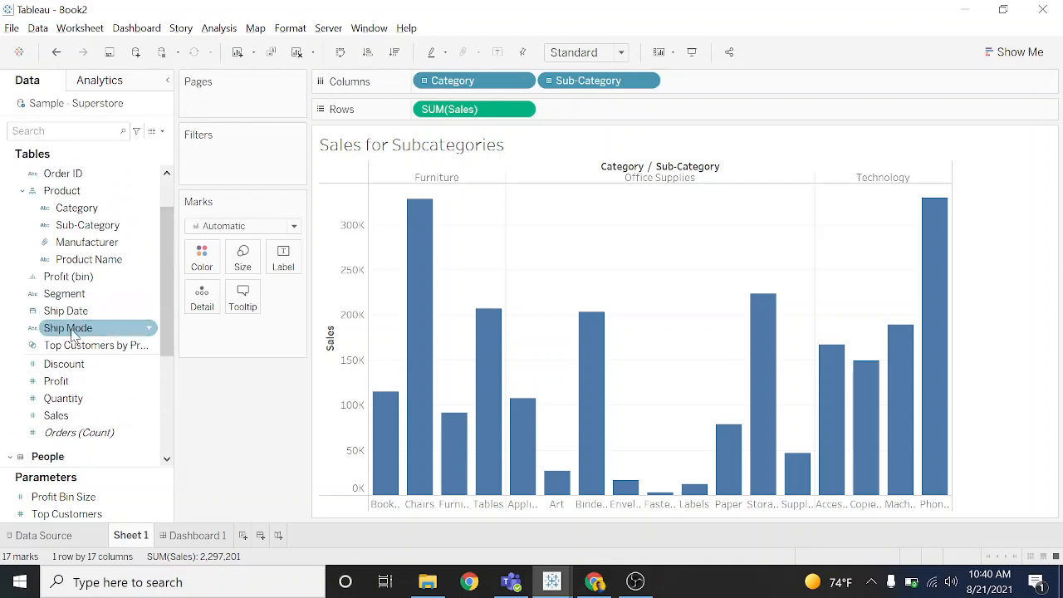
left_click_drag(73, 333, 229, 165)
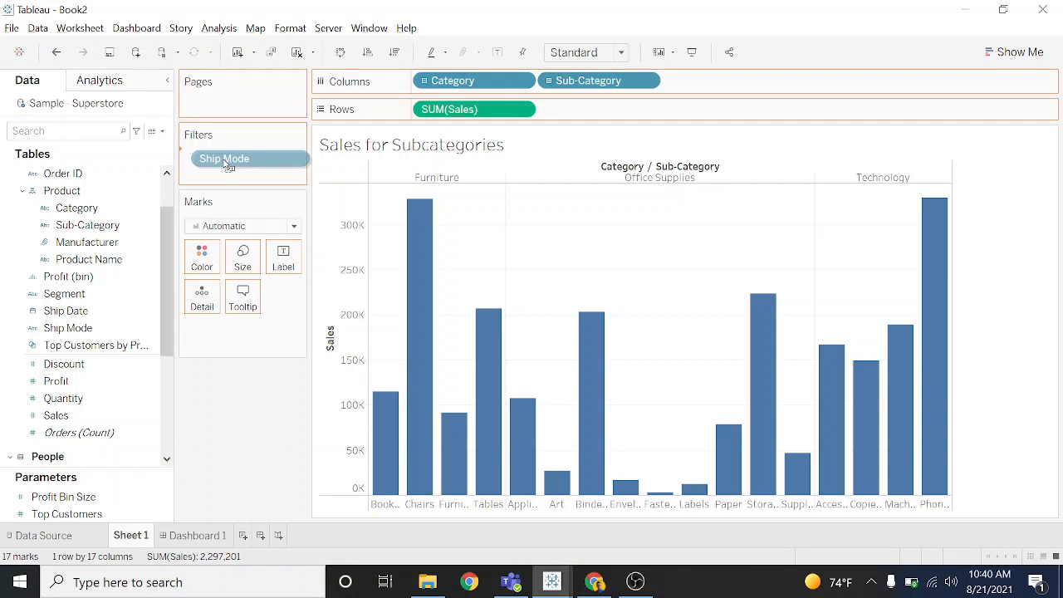
left_click_drag(229, 165, 223, 166)
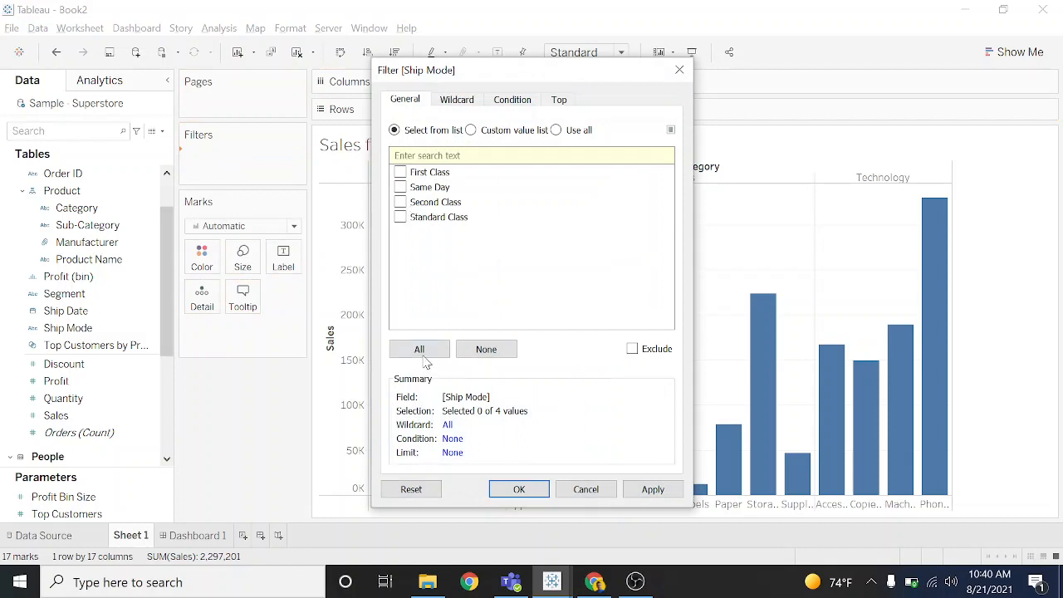
left_click(423, 356)
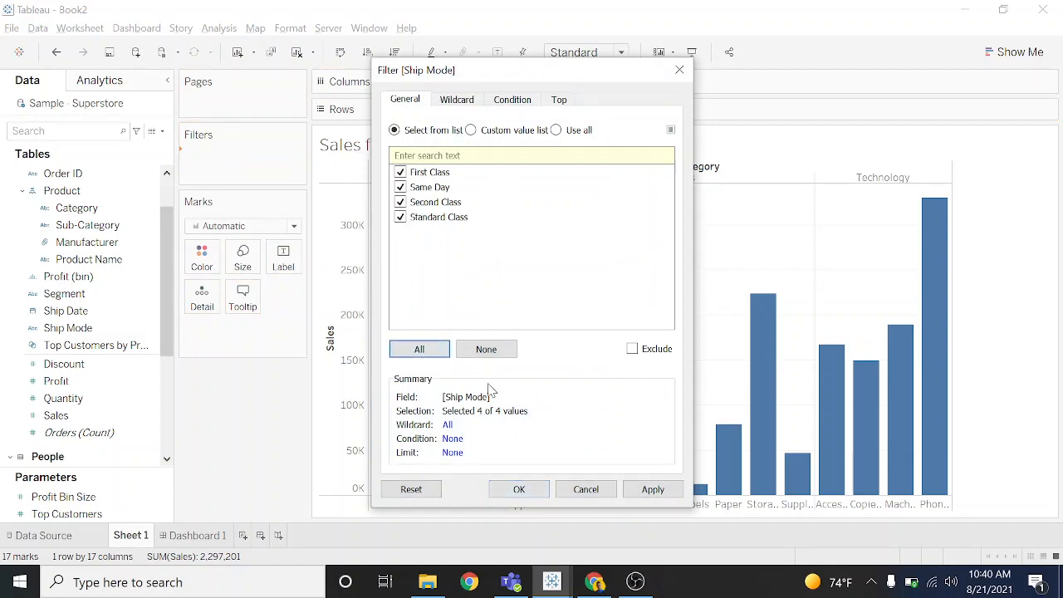
left_click(519, 489)
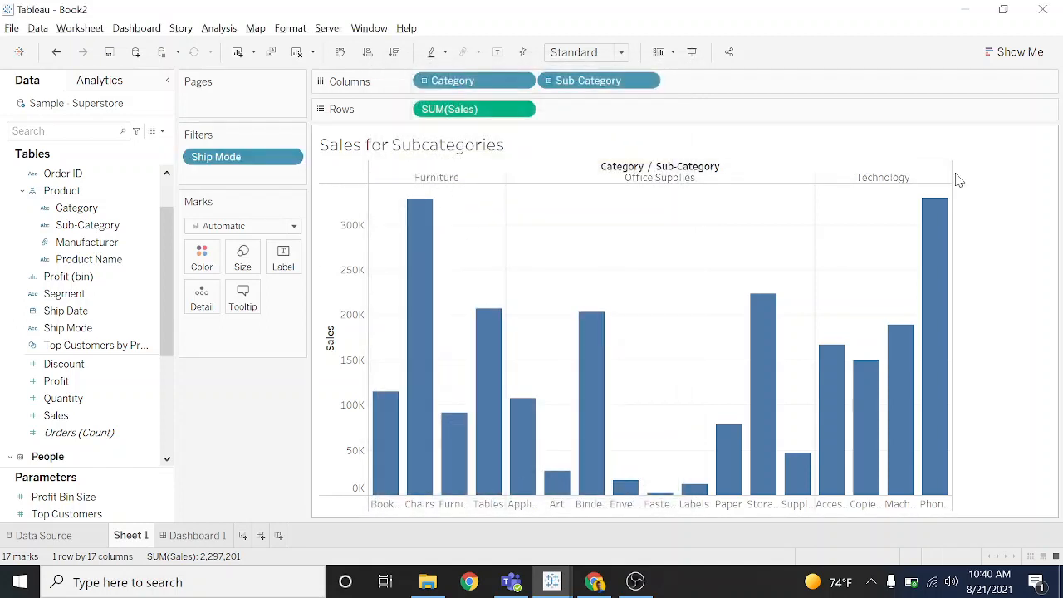
- Show the Ship Mode filter control beside the chart and display it as a Multiple Values (dropdown)
right_click(289, 158)
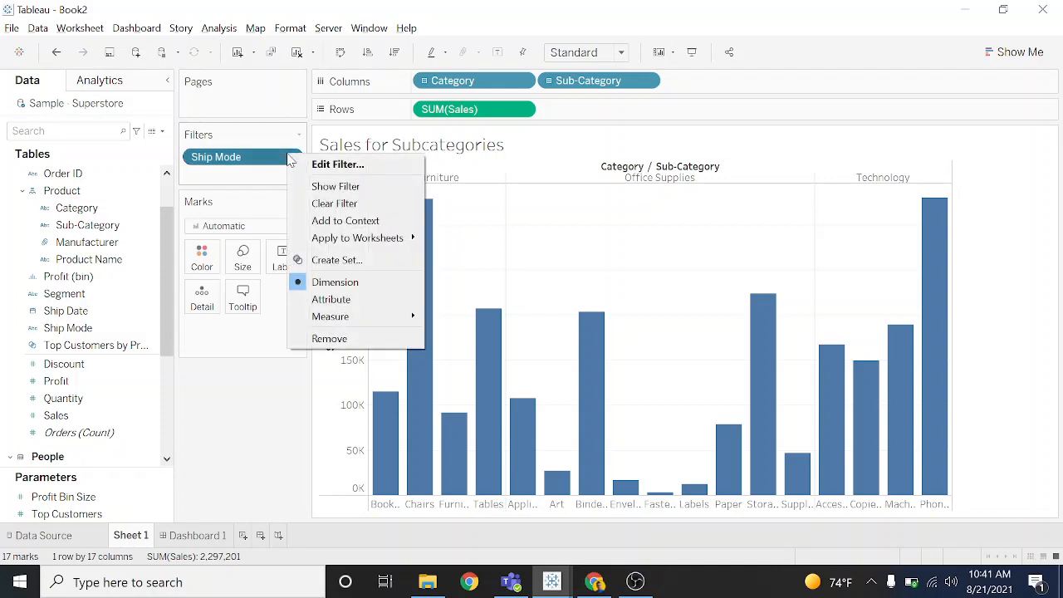
left_click(367, 187)
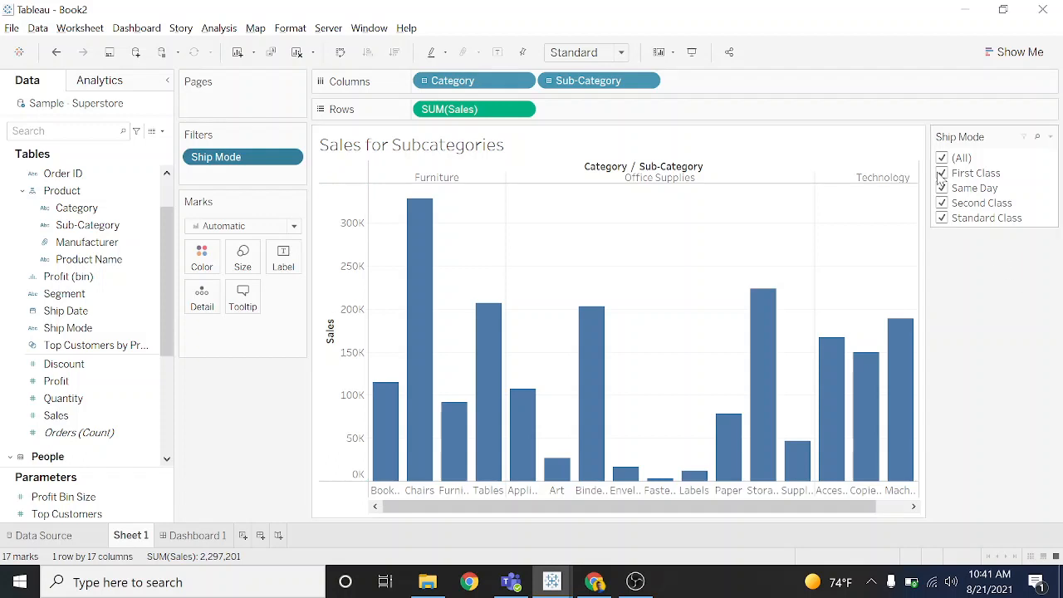
right_click(1026, 166)
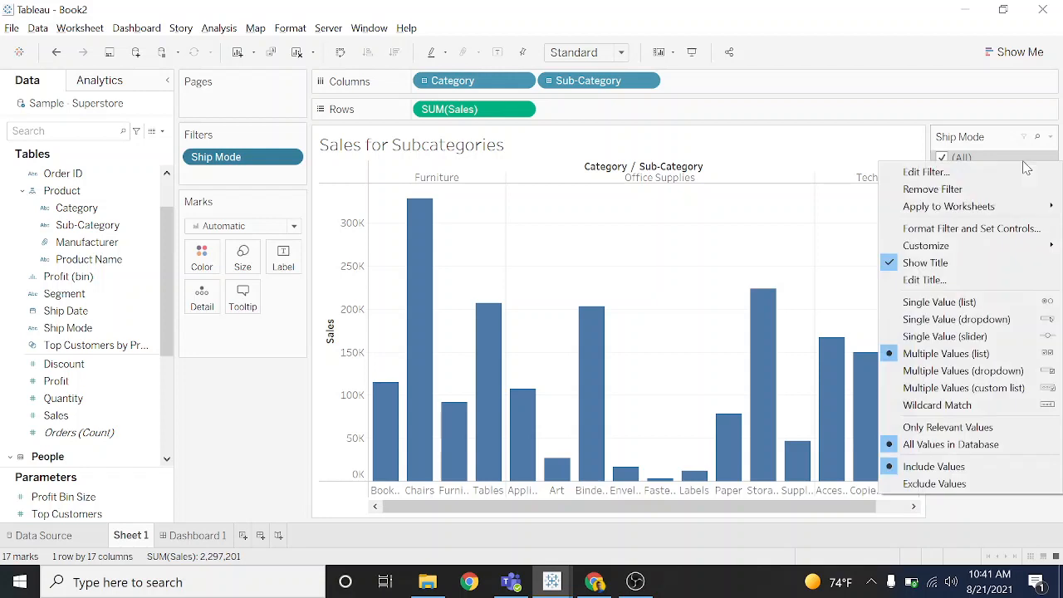
left_click(962, 370)
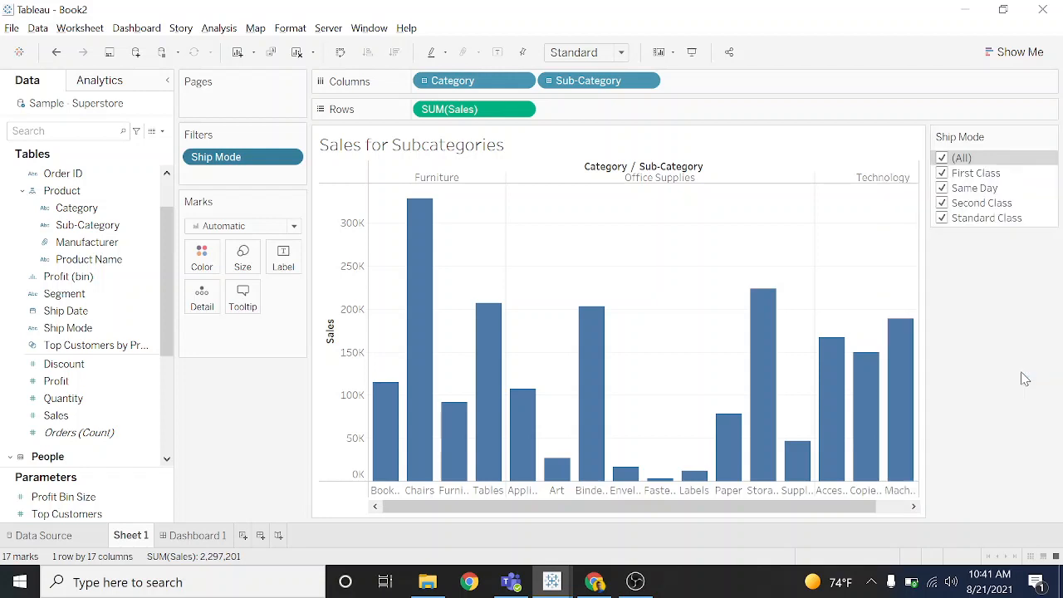
- Test the Ship Mode filter by excluding Same Day, Second Class and Standard Class, and reselect all values
left_click(1049, 158)
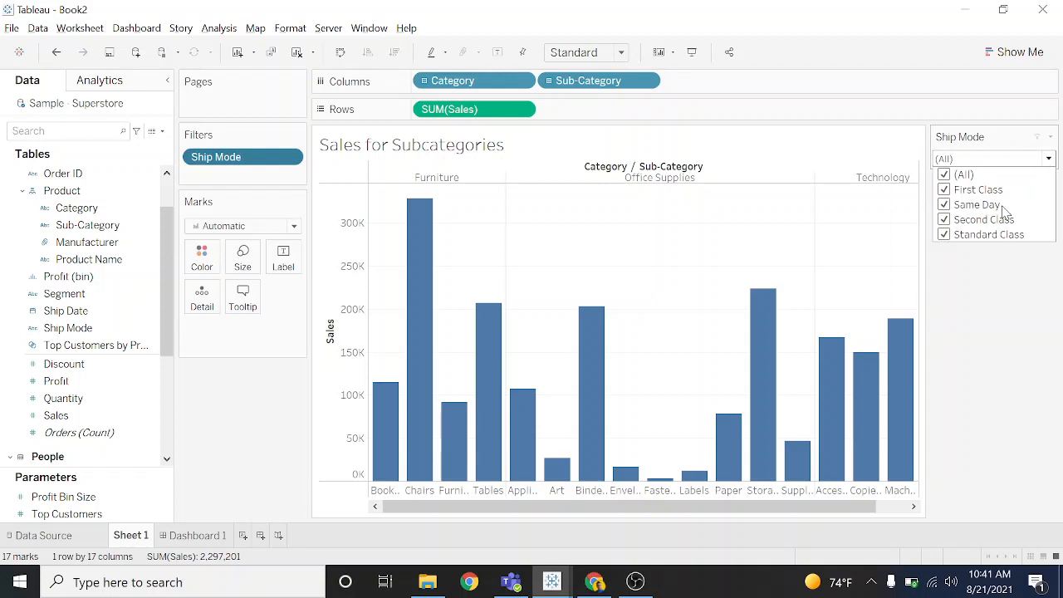
left_click(944, 205)
left_click(944, 219)
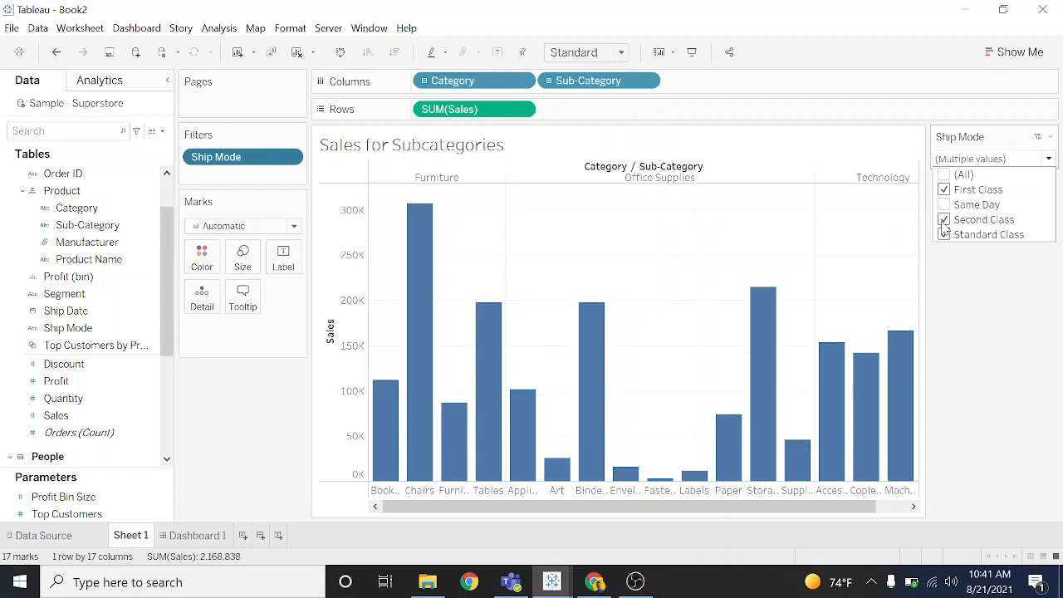
left_click(944, 234)
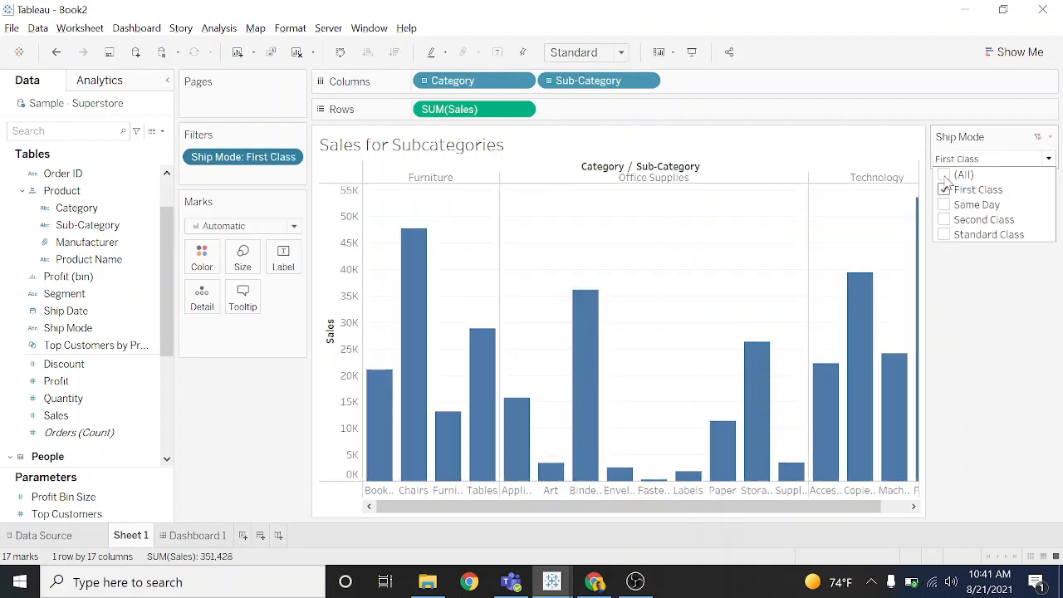
left_click(944, 174)
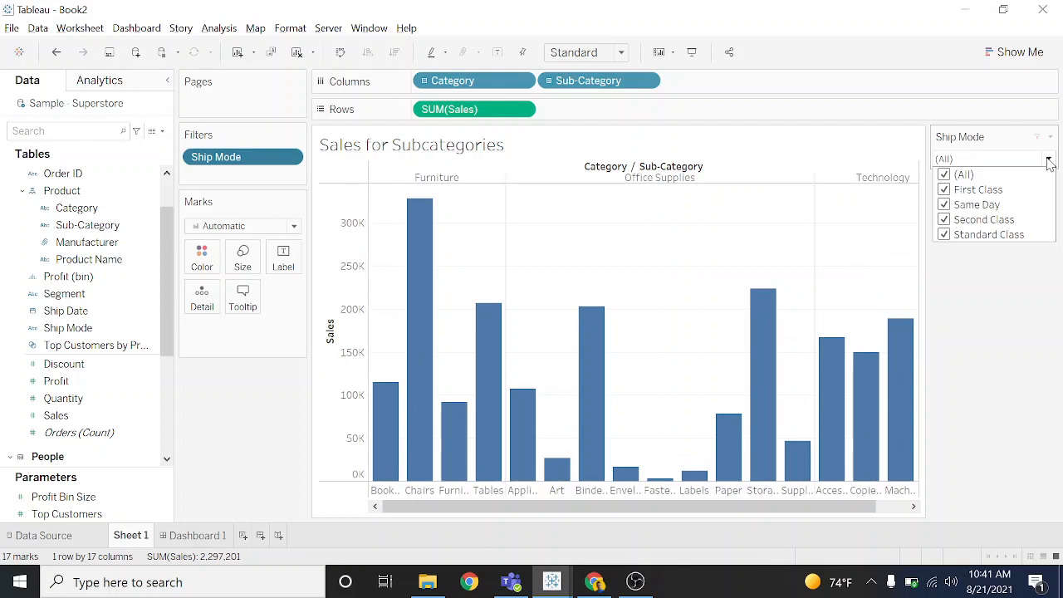
left_click(1048, 161)
- Examine the sales of the sub-category bars to compare the highest and lowest within each category
mouse_move(426, 294)
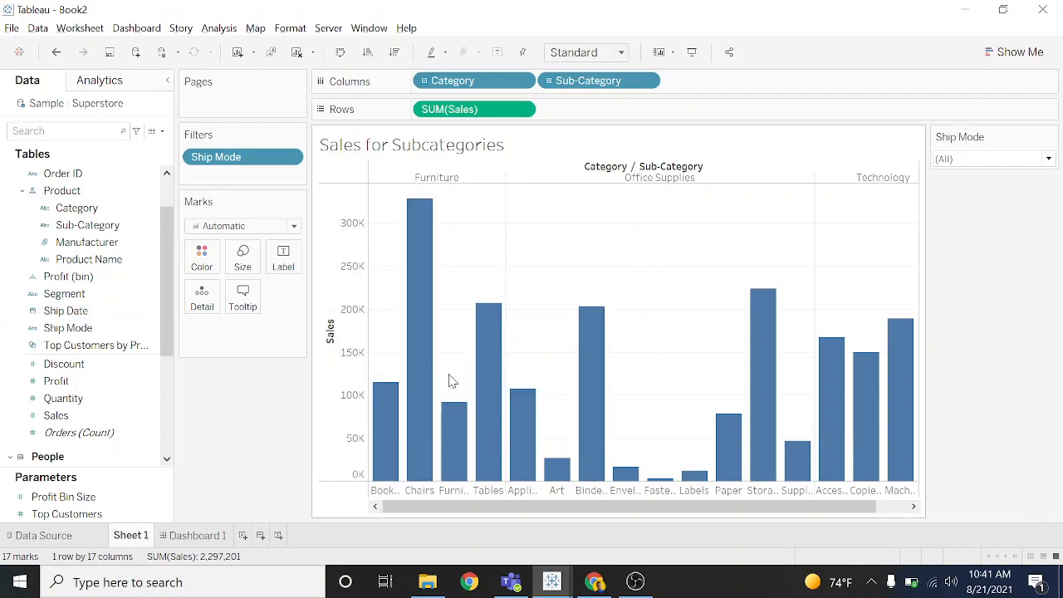
mouse_move(494, 349)
mouse_move(864, 396)
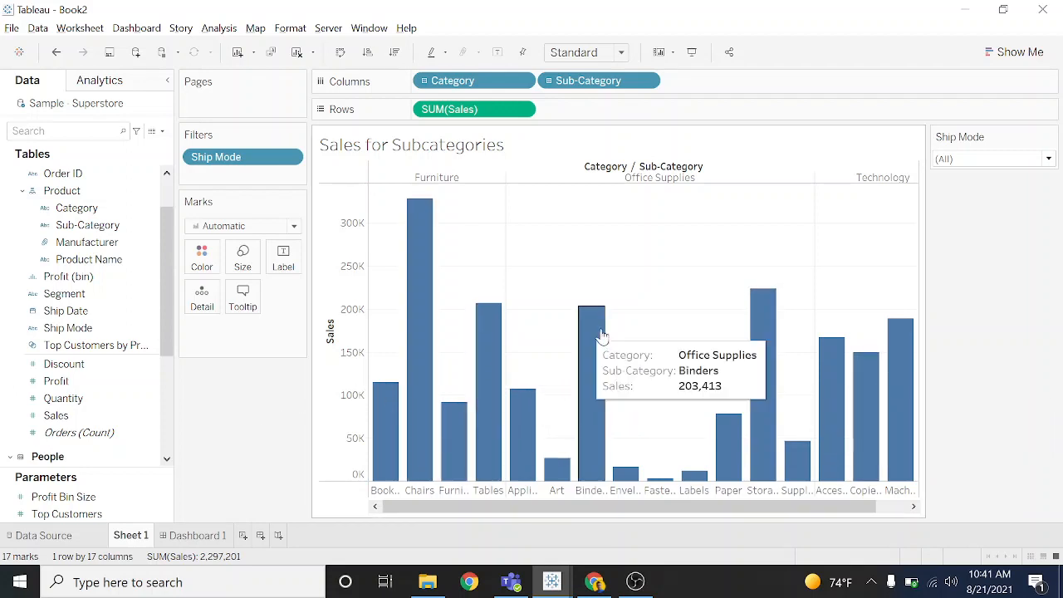
mouse_move(425, 224)
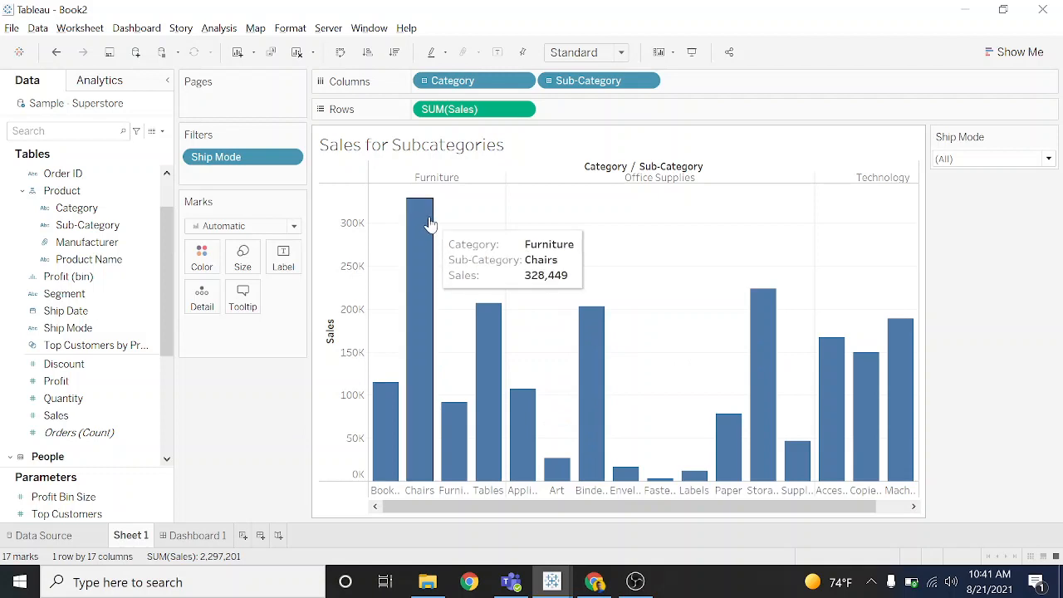
mouse_move(455, 446)
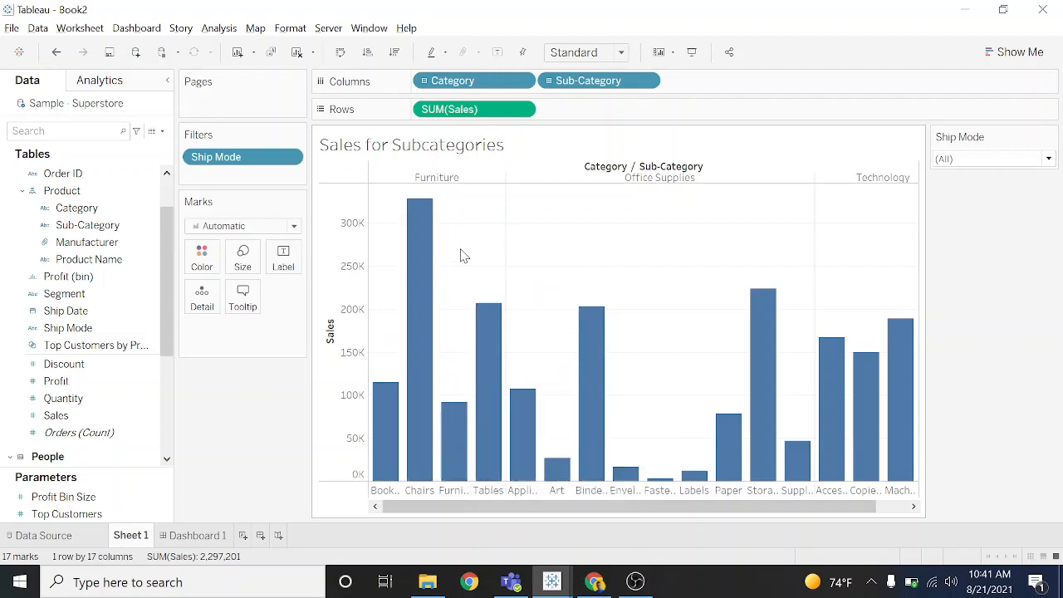
mouse_move(486, 392)
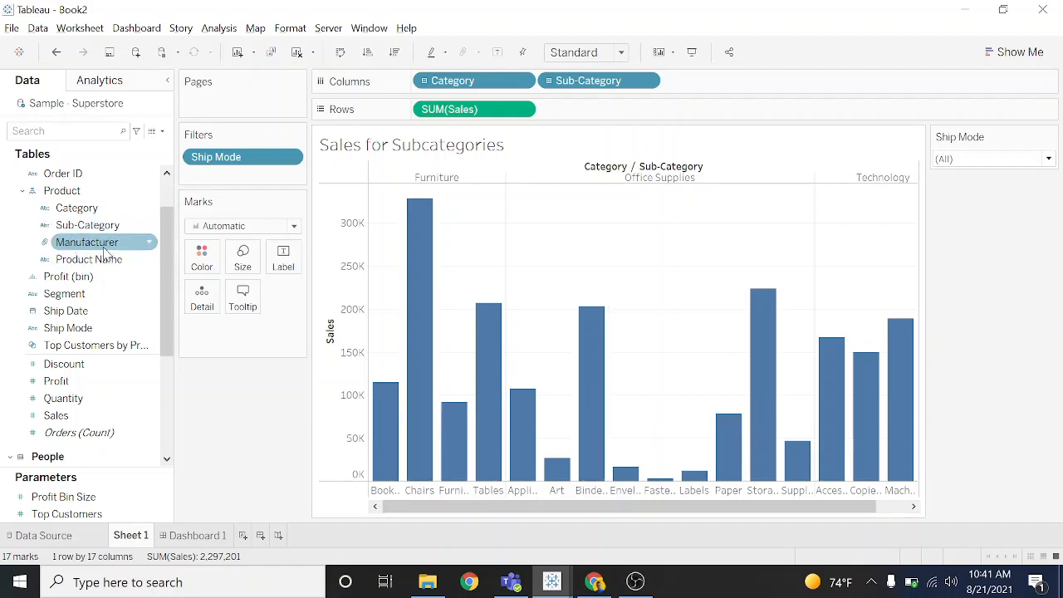
right_click(73, 181)
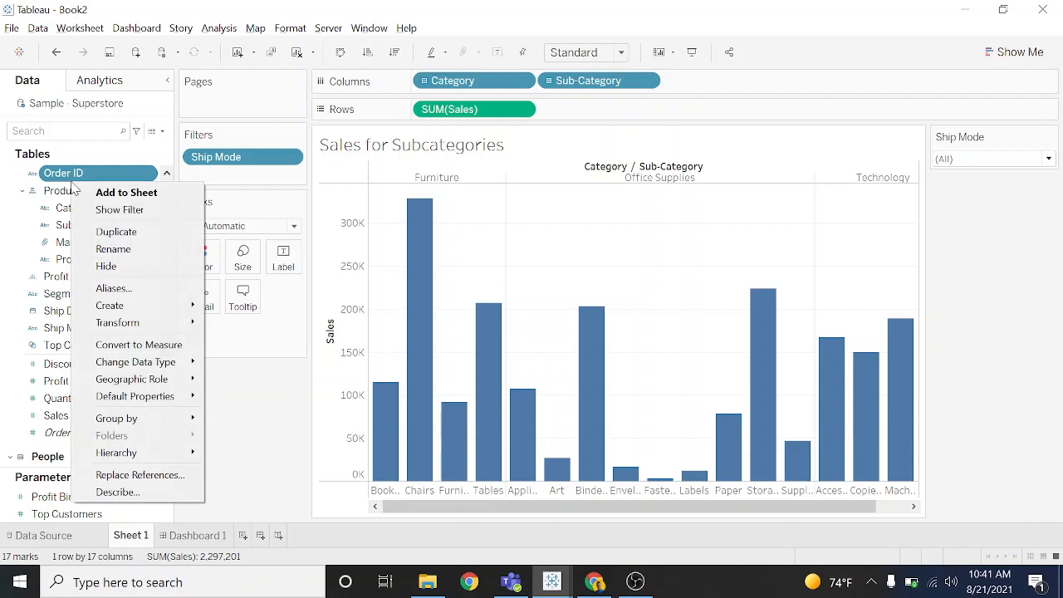
left_click(86, 172)
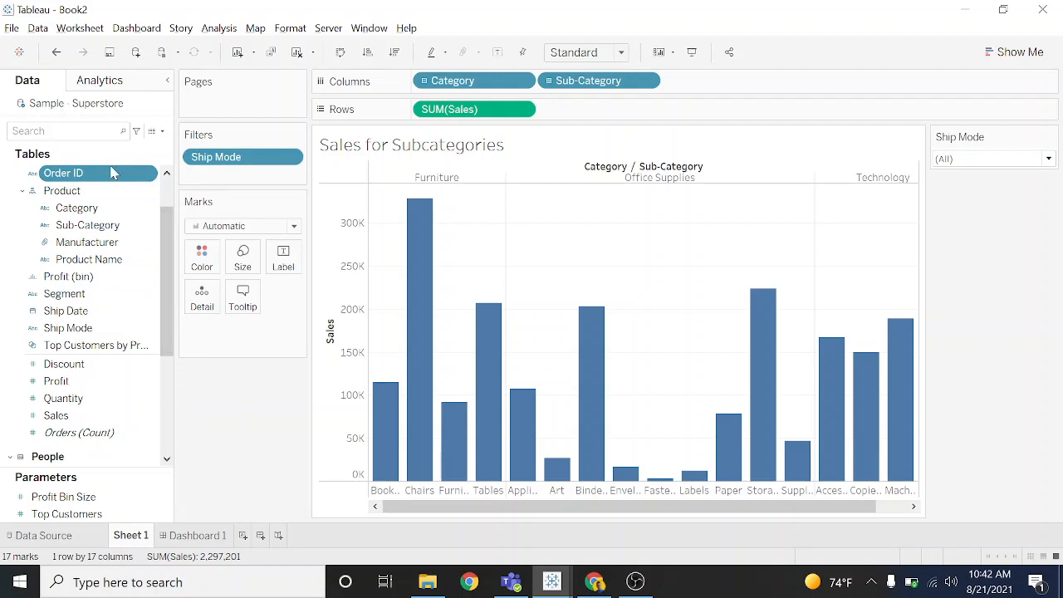
left_click(99, 191, "ctrl")
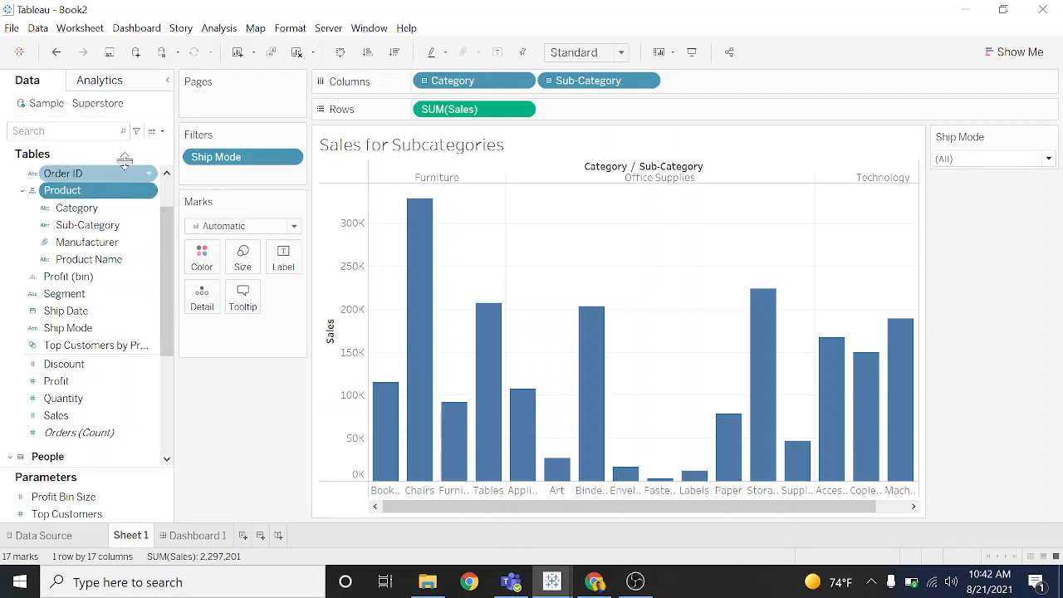
- Start a new calculated field from the Order ID dimension
left_click(114, 172)
right_click(113, 173)
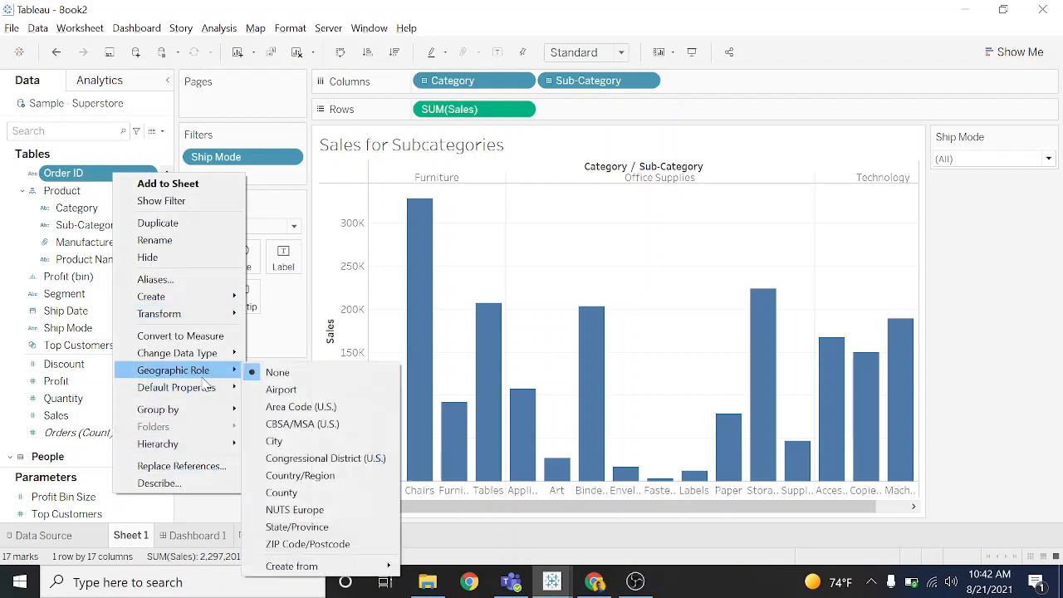
mouse_move(220, 301)
left_click(269, 297)
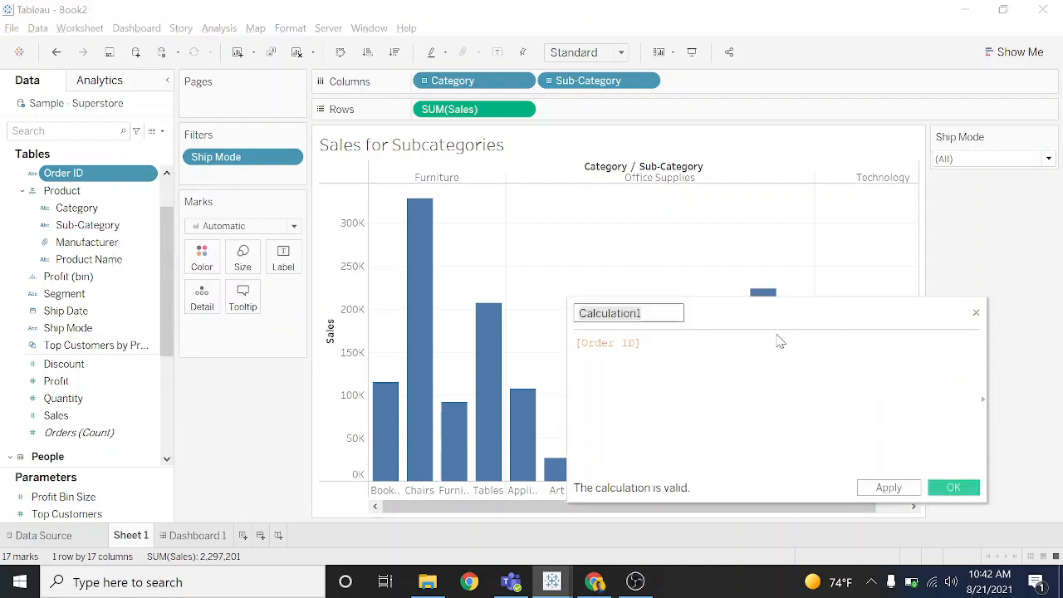
- Name the calculated field Bestselling
key("BackSpace")
type("Sa")
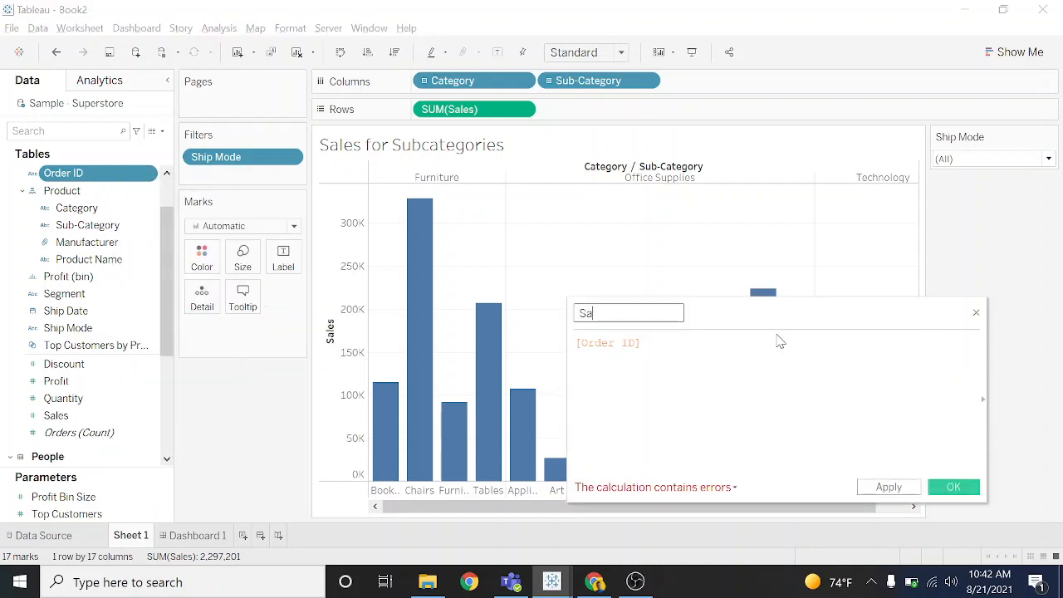
type("b")
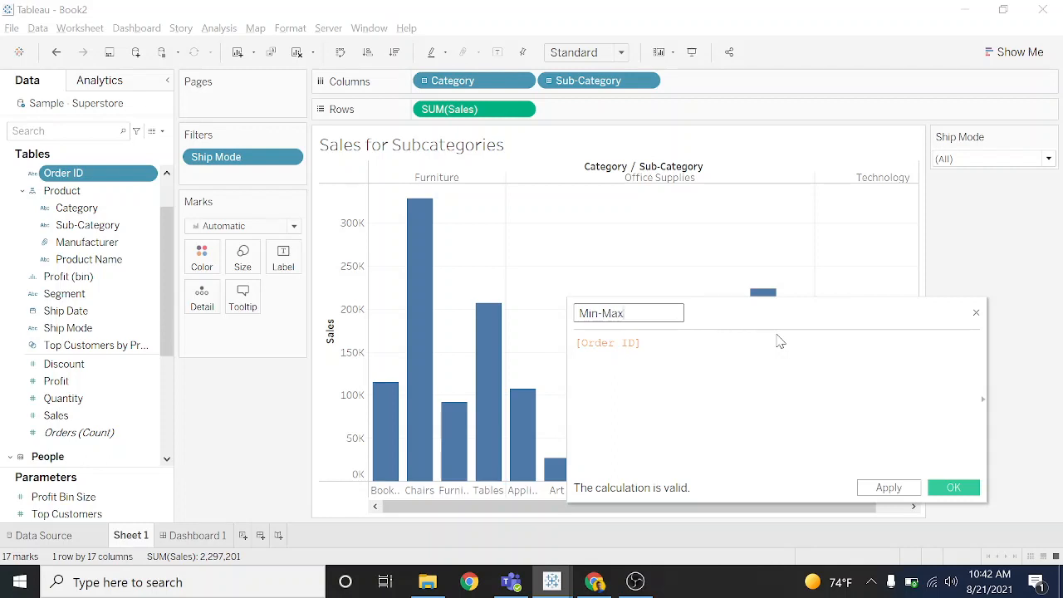
key("BackSpace")
key("BackSpace")
key("BackSpace")
key("BackSpace")
key("BackSpace")
key("BackSpace")
type("selling")
key("Tab")
- Clear the default [Order ID] reference from the calculation's formula
left_click_drag(641, 343, 576, 349)
key("BackSpace")
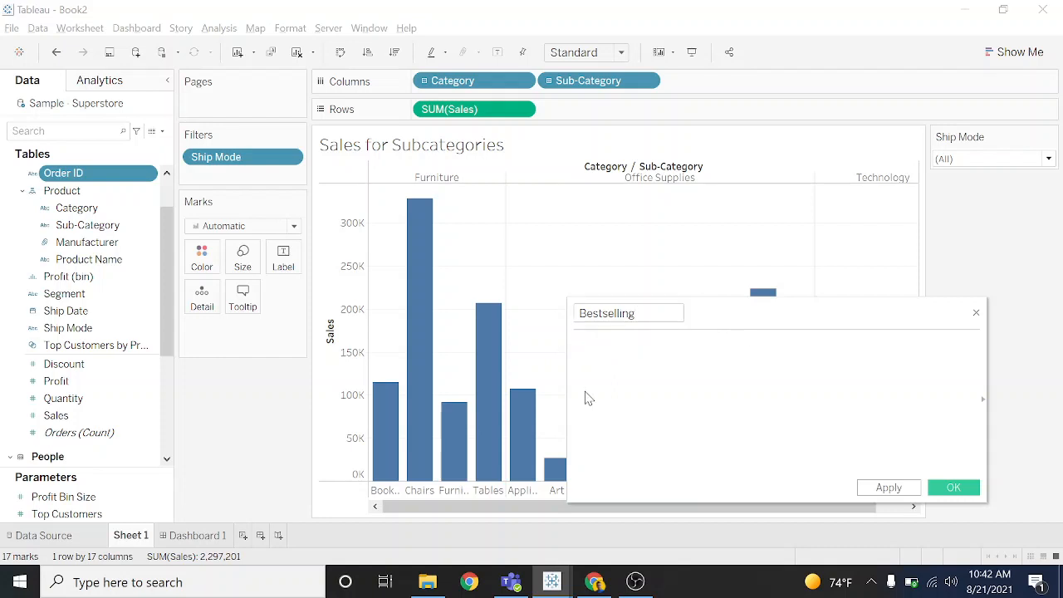
key("BackSpace")
type("W")
key("BackSpace")
type("S")
key("BackSpace")
- Begin the Bestselling formula with the condition IF SUM([Sales]) =
type("if")
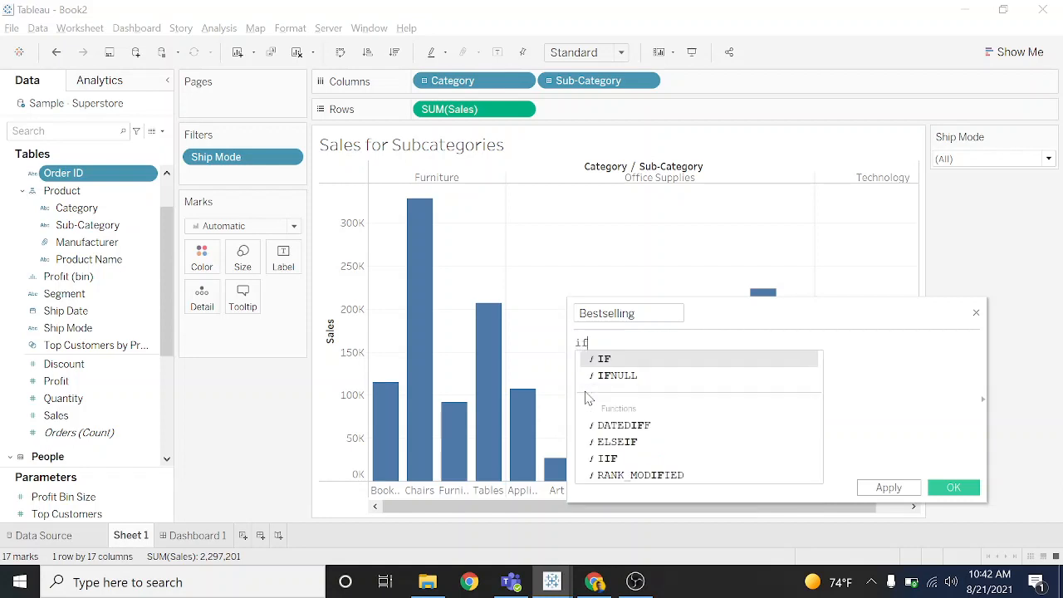
key("Return")
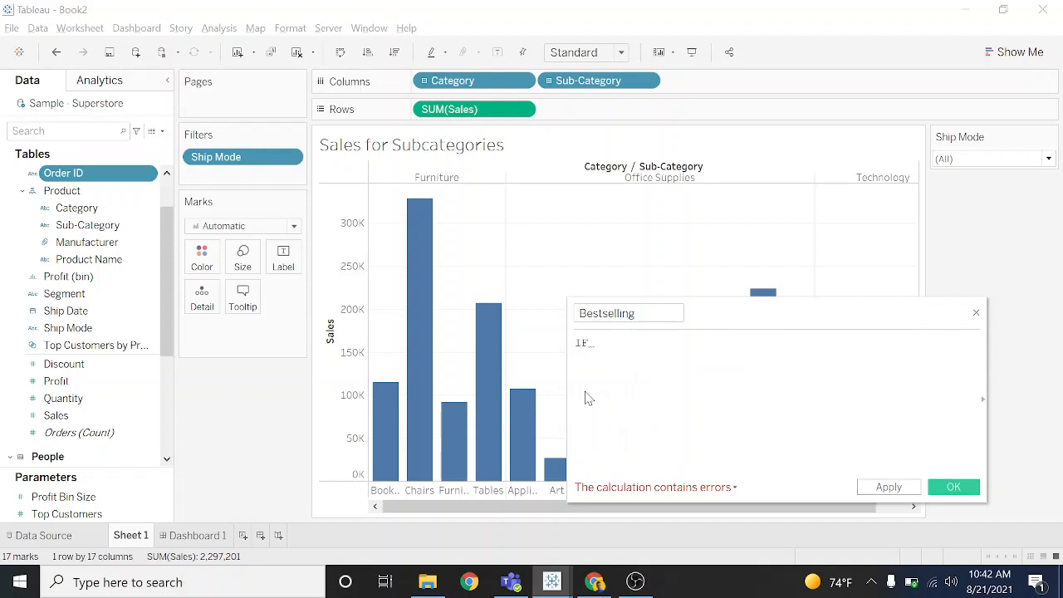
type("sum")
key("Return")
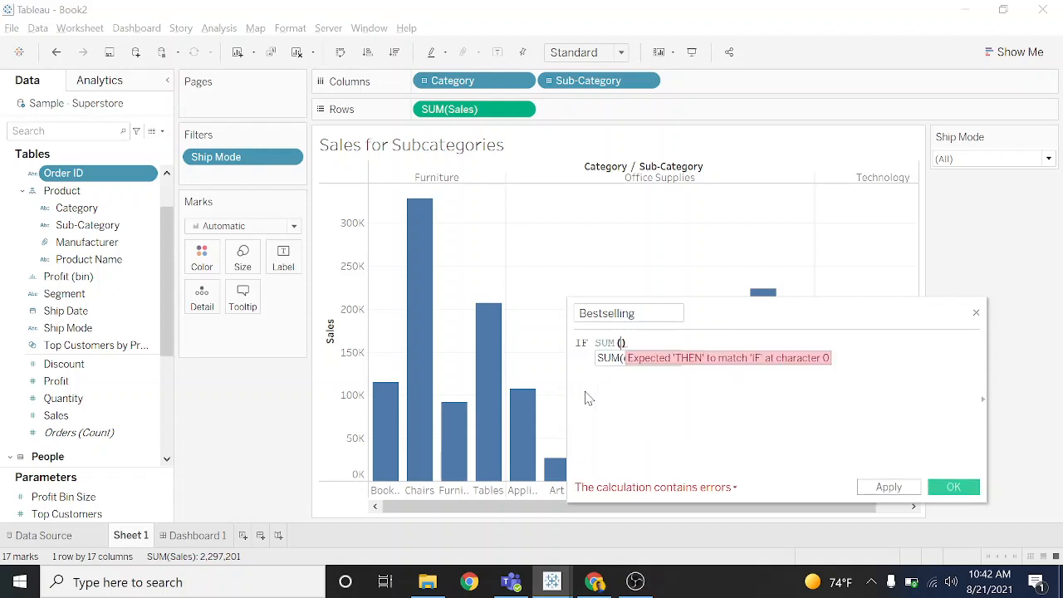
type("sale")
key("Return")
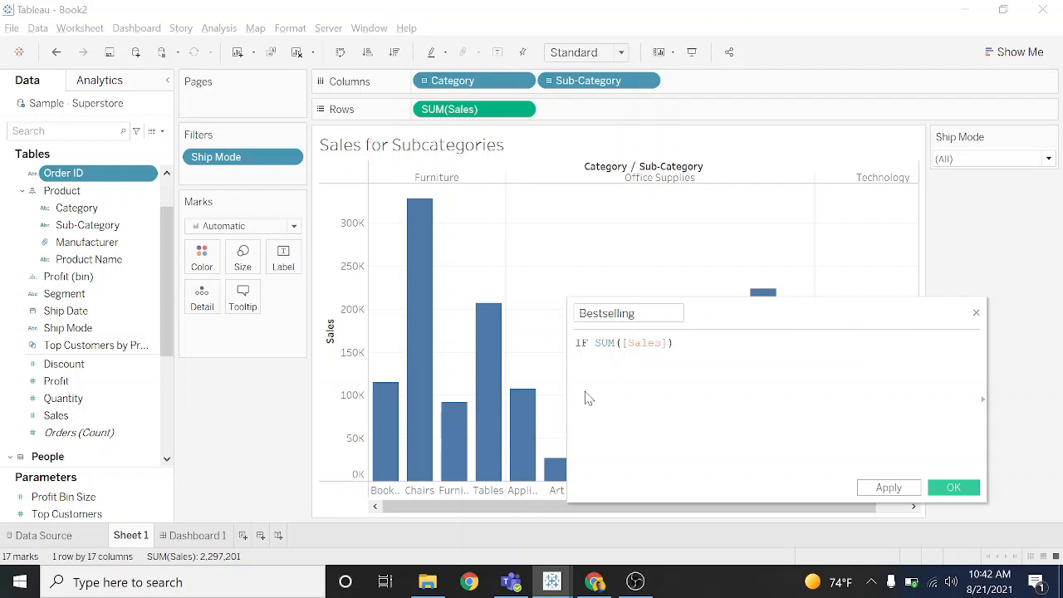
type("= s")
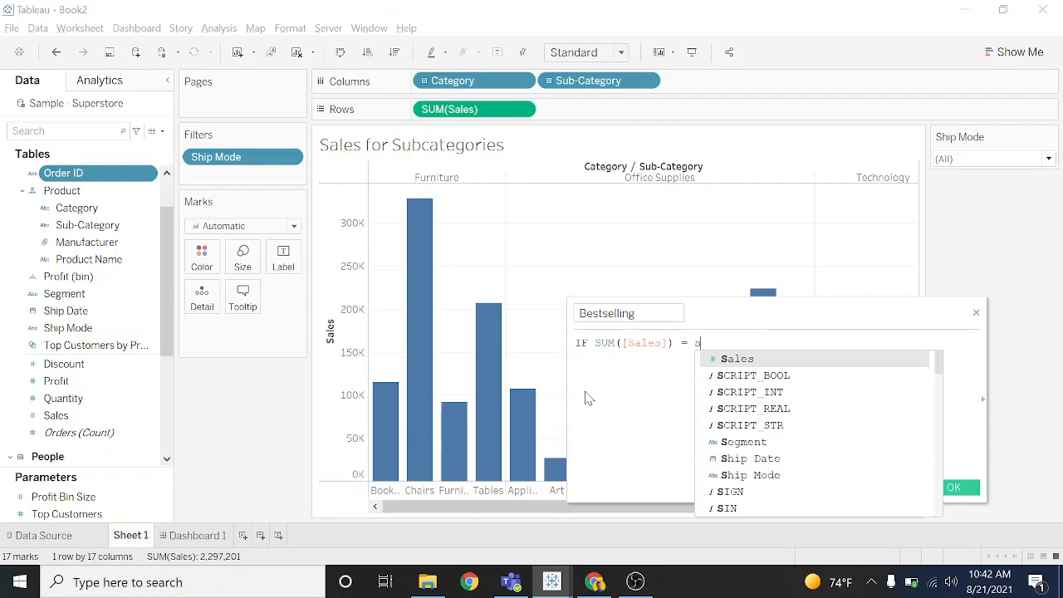
key("BackSpace")
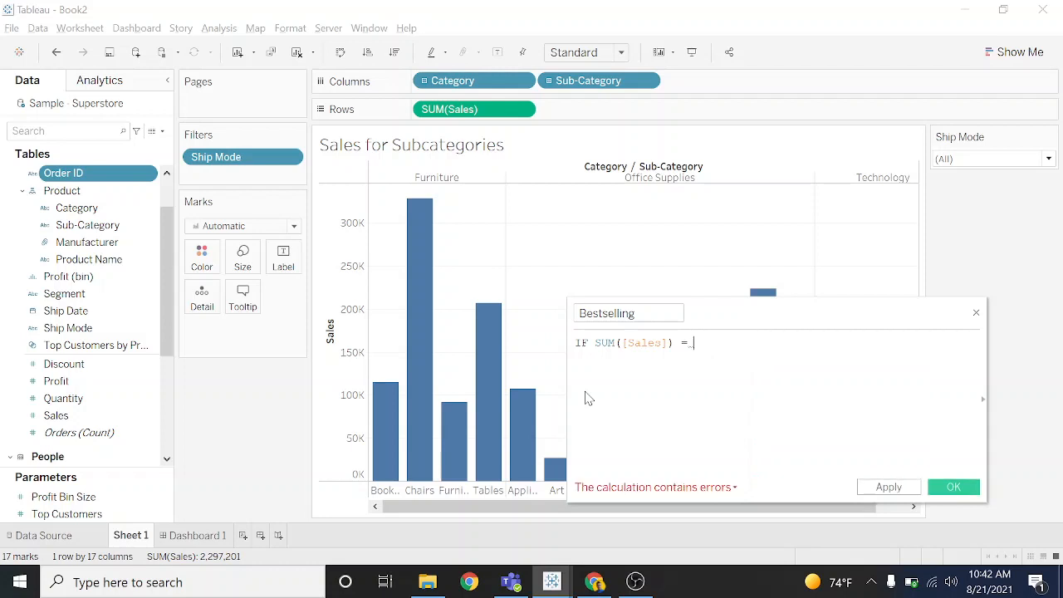
- Try MAX with a nested SUM as the comparison value in the IF condition
type("max")
key("Return")
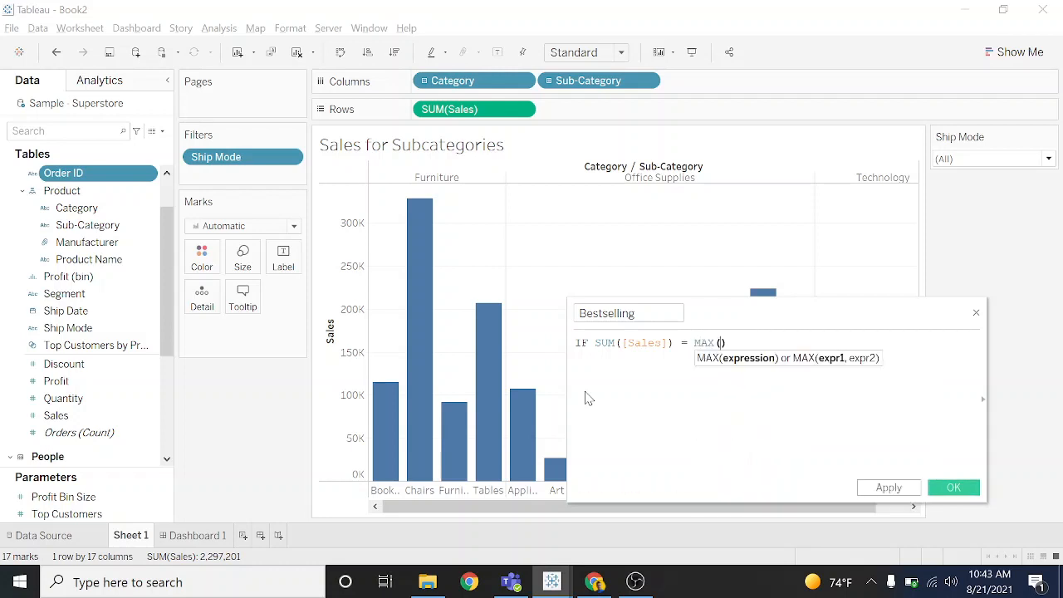
type("sum")
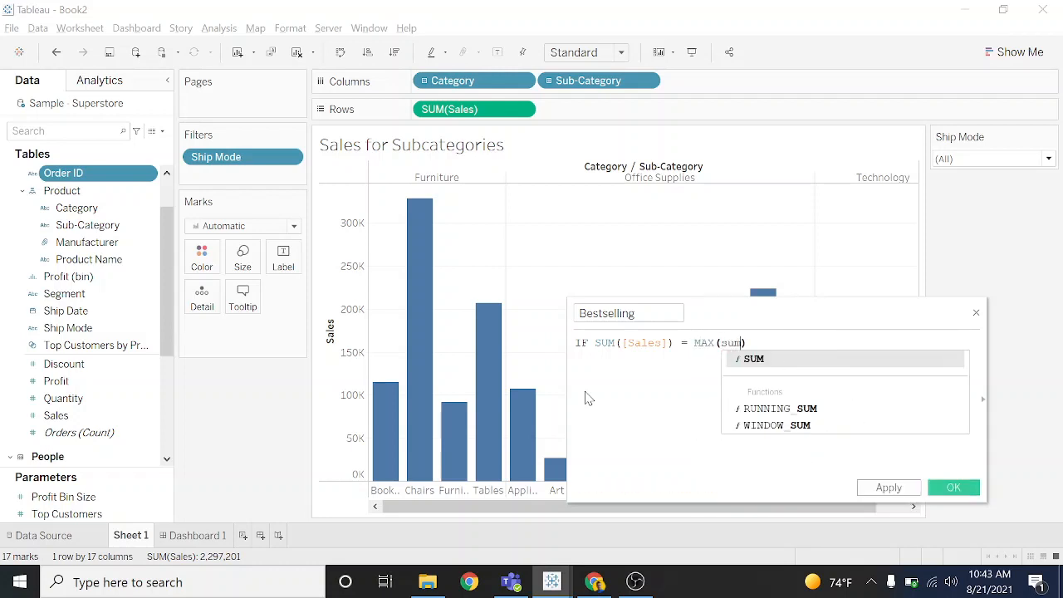
key("Return")
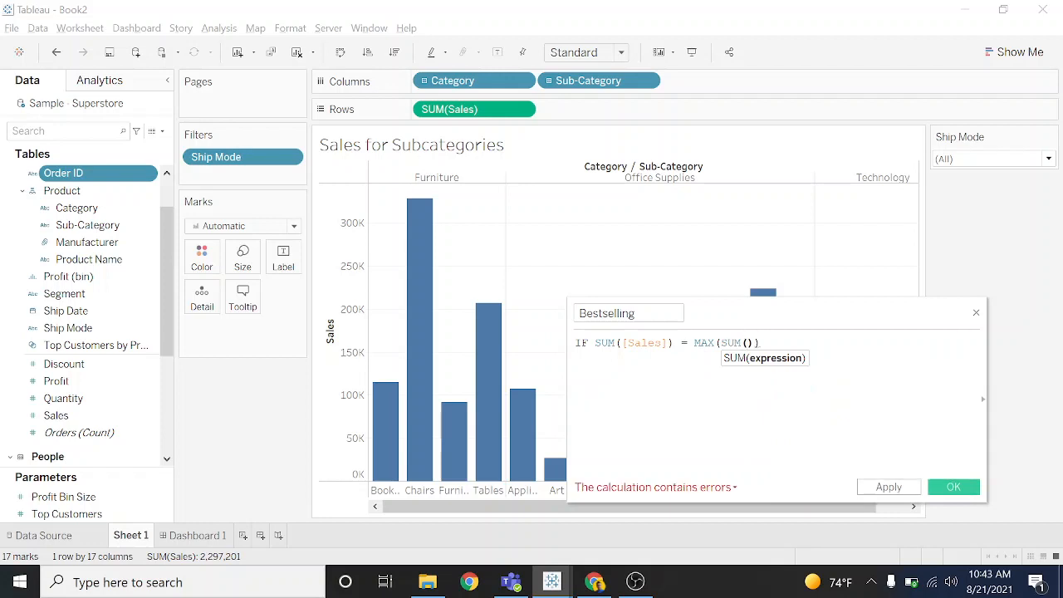
- Replace the MAX function in the IF condition with WINDOW_MAX
left_click(694, 343)
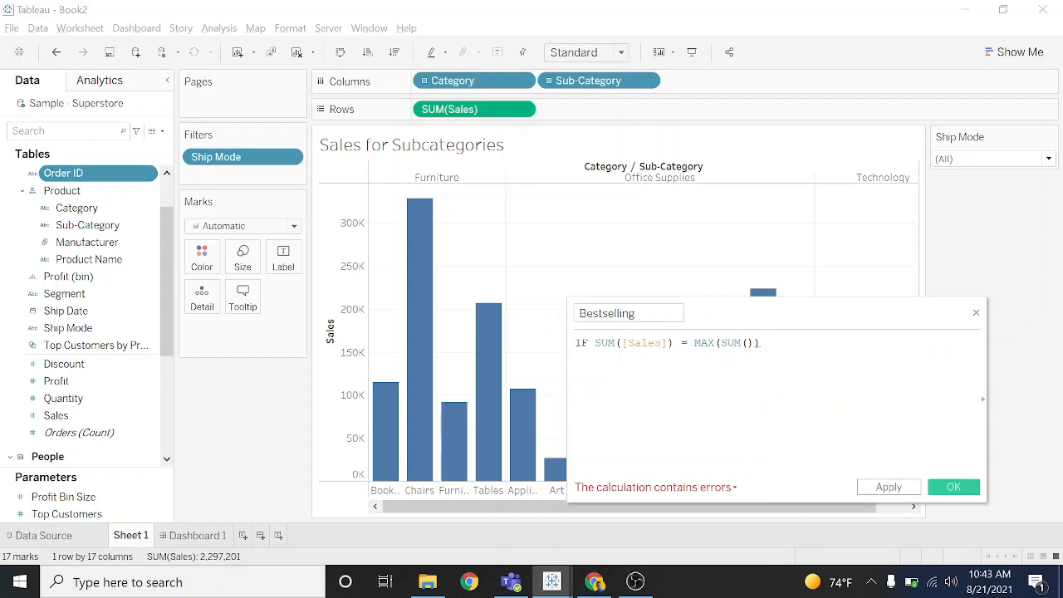
type("WINDOW_AVG")
key("Return")
key("Left")
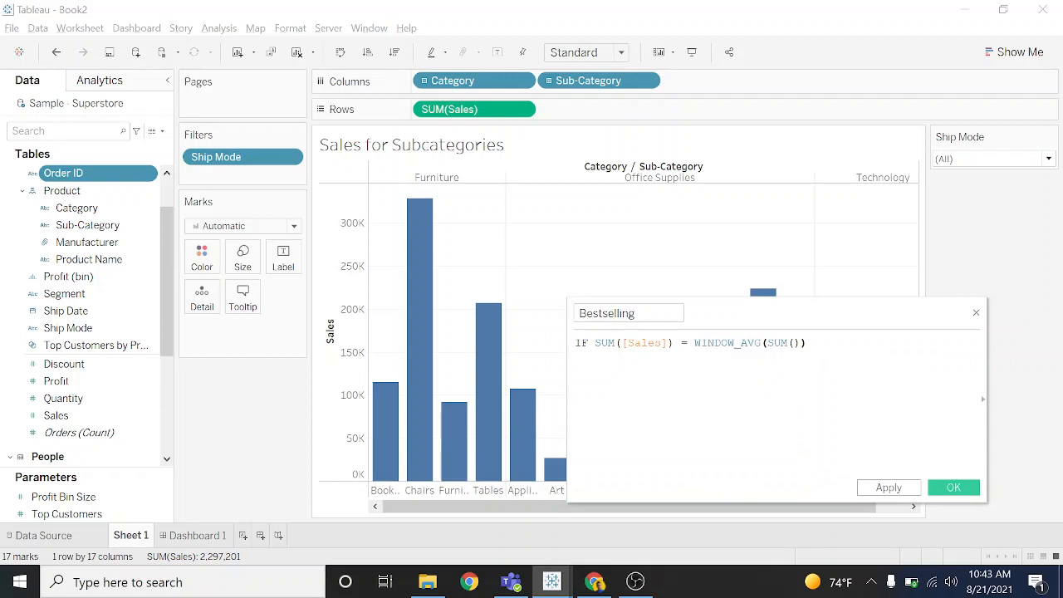
key("BackSpace")
key("BackSpace")
key("BackSpace")
key("BackSpace")
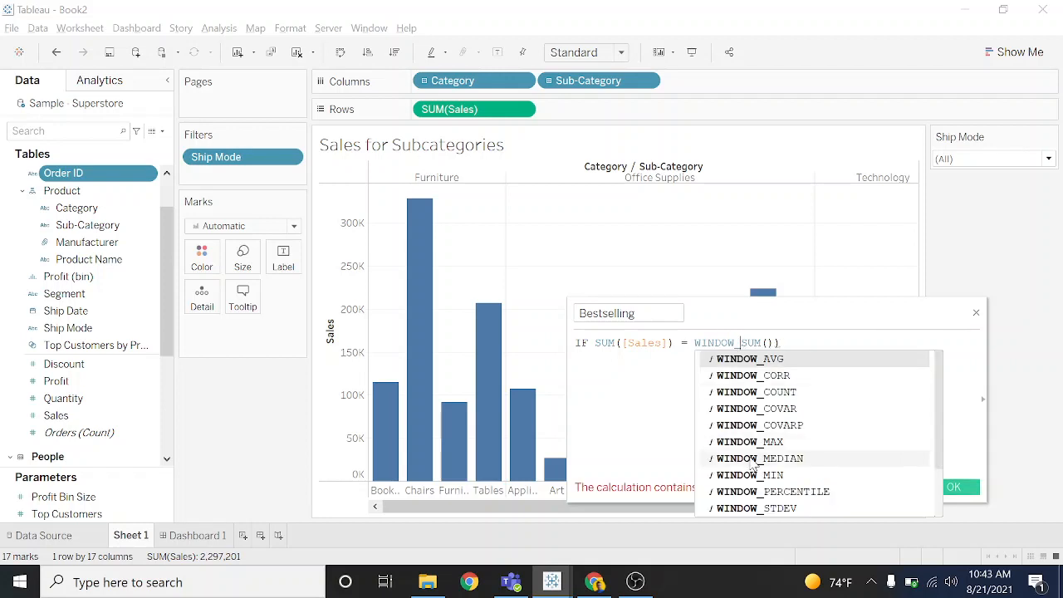
double_click(751, 442)
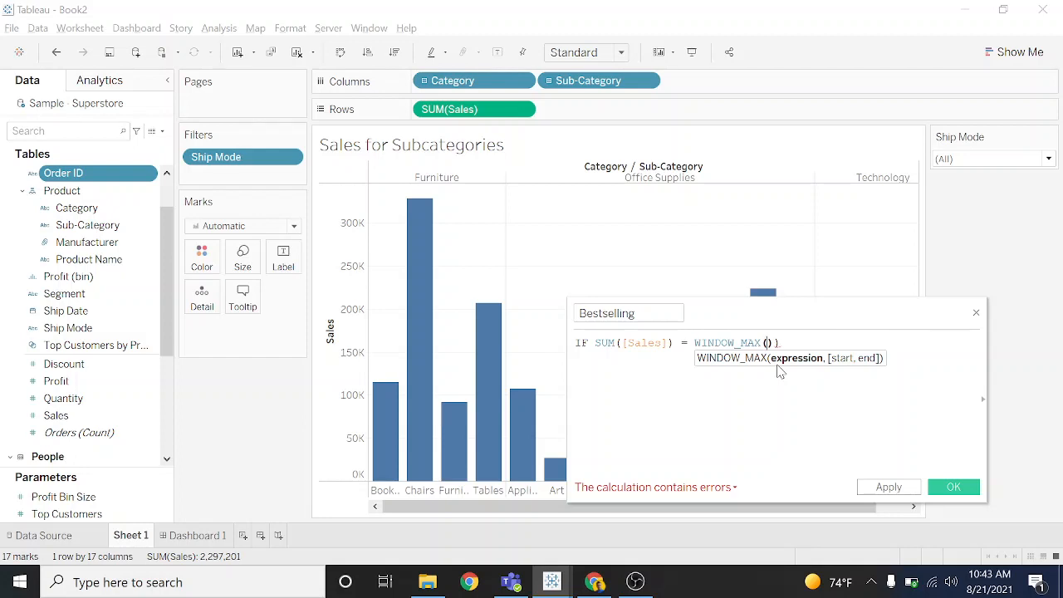
- Use SUM([Sales]) as the WINDOW_MAX expression and return "MAX" after THEN
type("SUM")
key("Return")
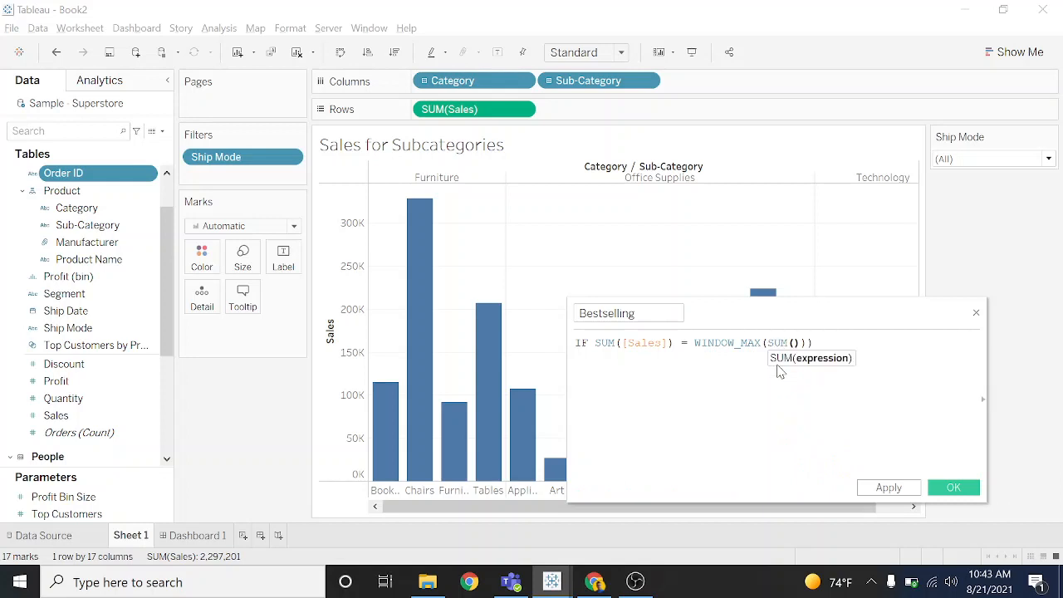
type("[S")
key("Return")
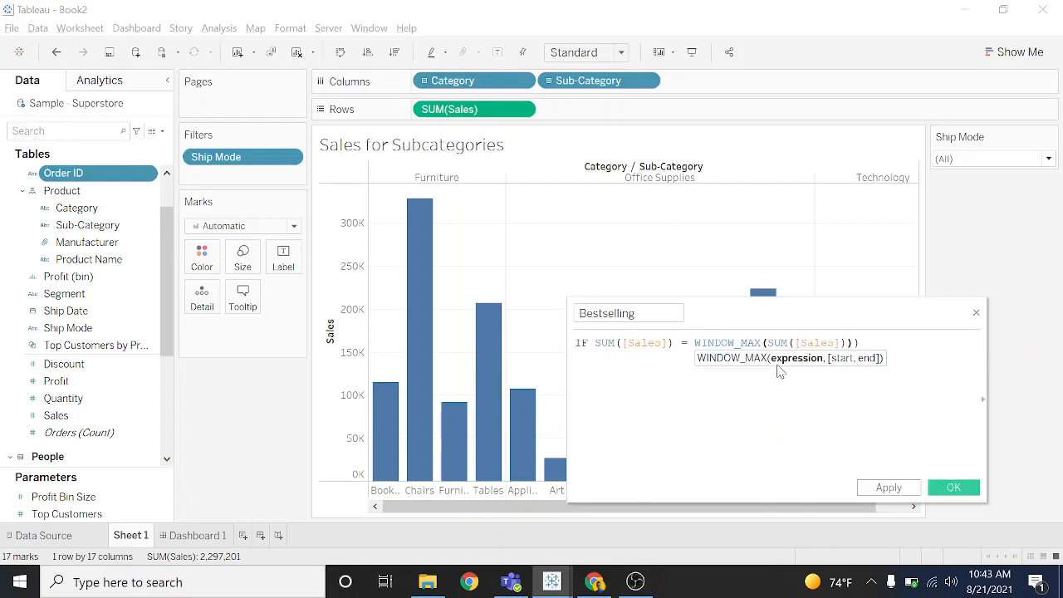
key("Right")
type("then")
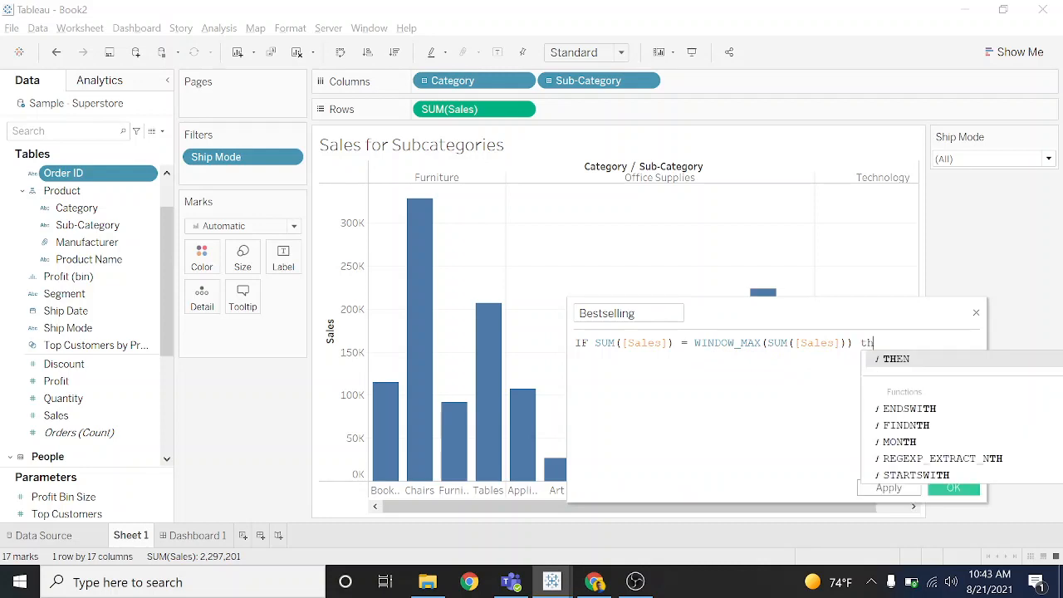
key("Return")
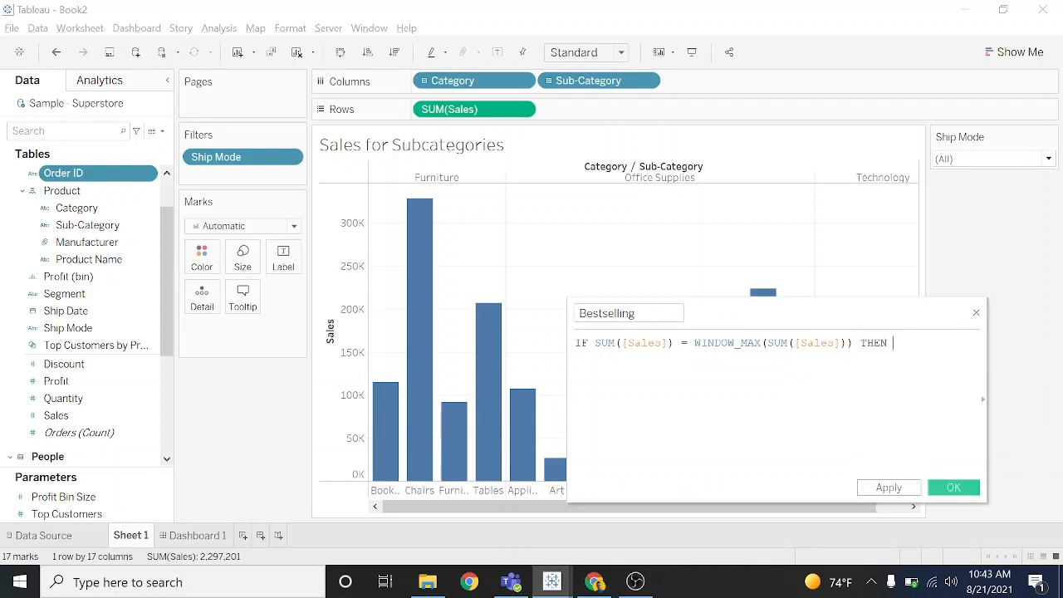
type("\"MAX\"")
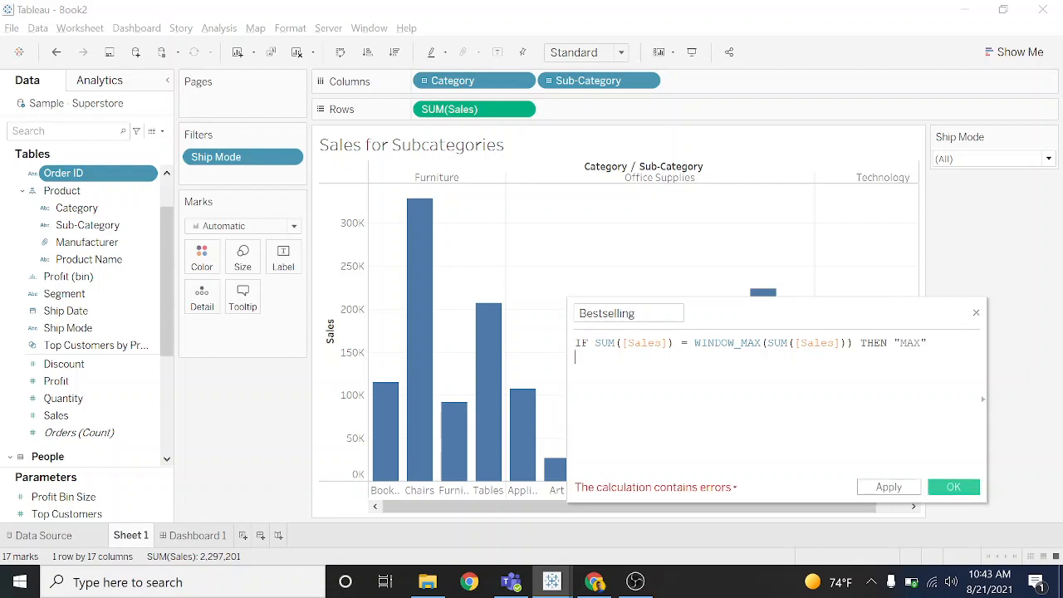
type("IF")
- Start a second line in the formula with ELSEIF SUM([Sales])
key("BackSpace")
key("BackSpace")
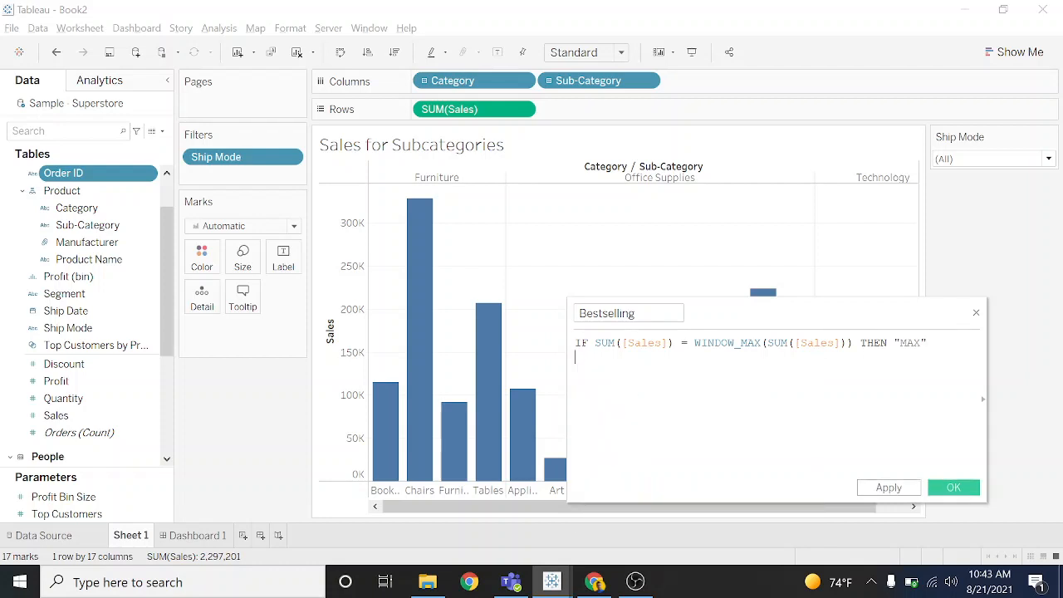
type("EL")
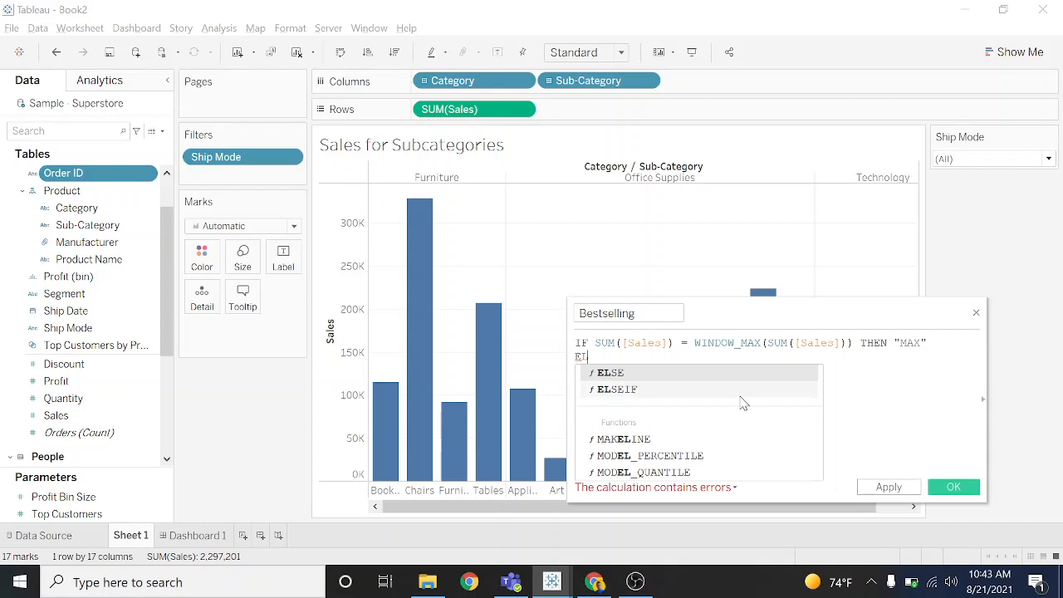
left_click(741, 390)
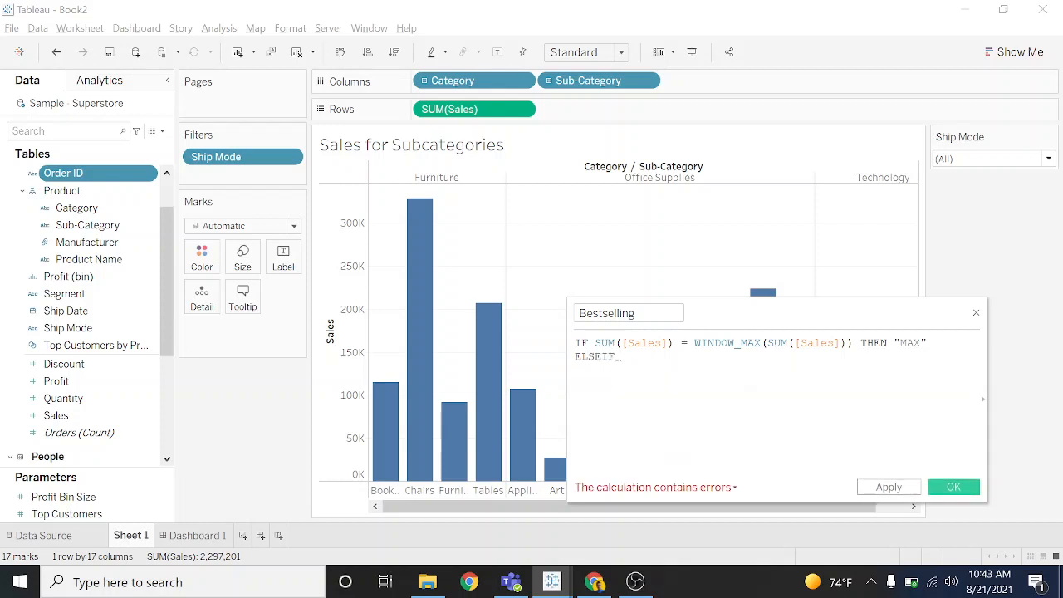
type("sum")
key("Return")
type("[Sale")
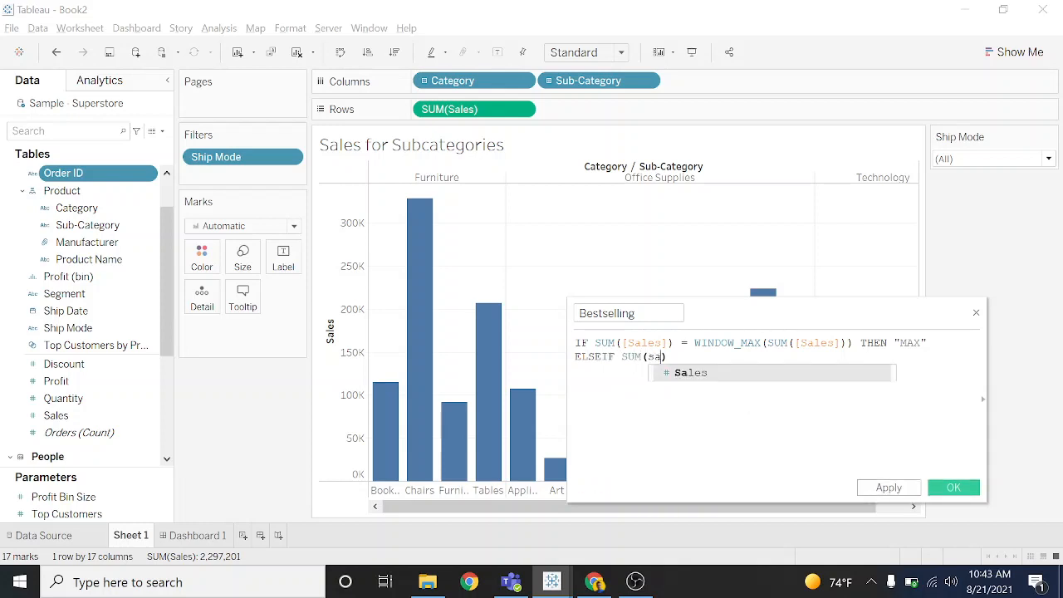
key("Return")
type(")")
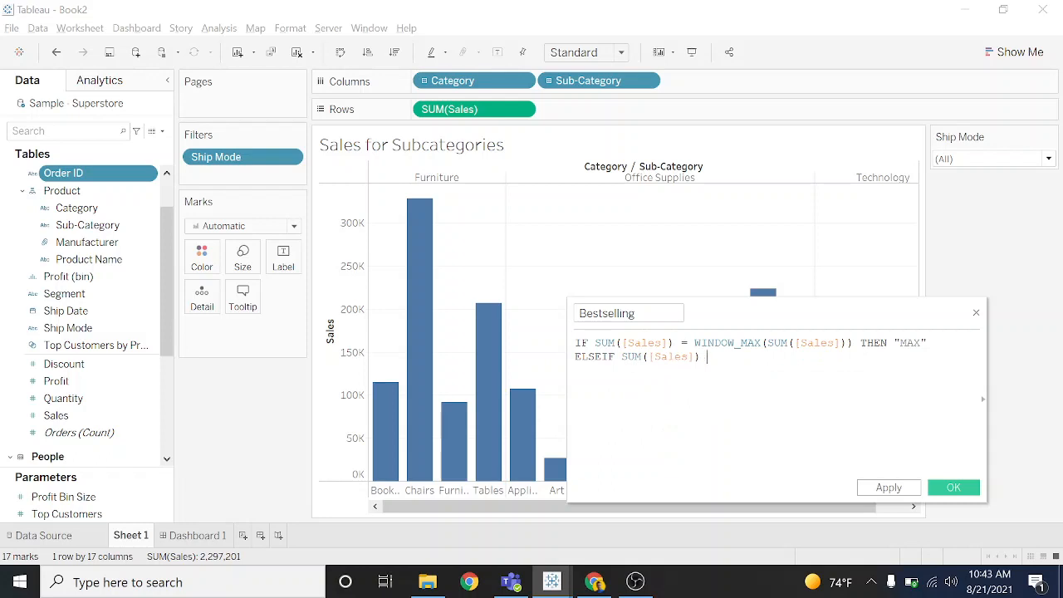
type(" = wind")
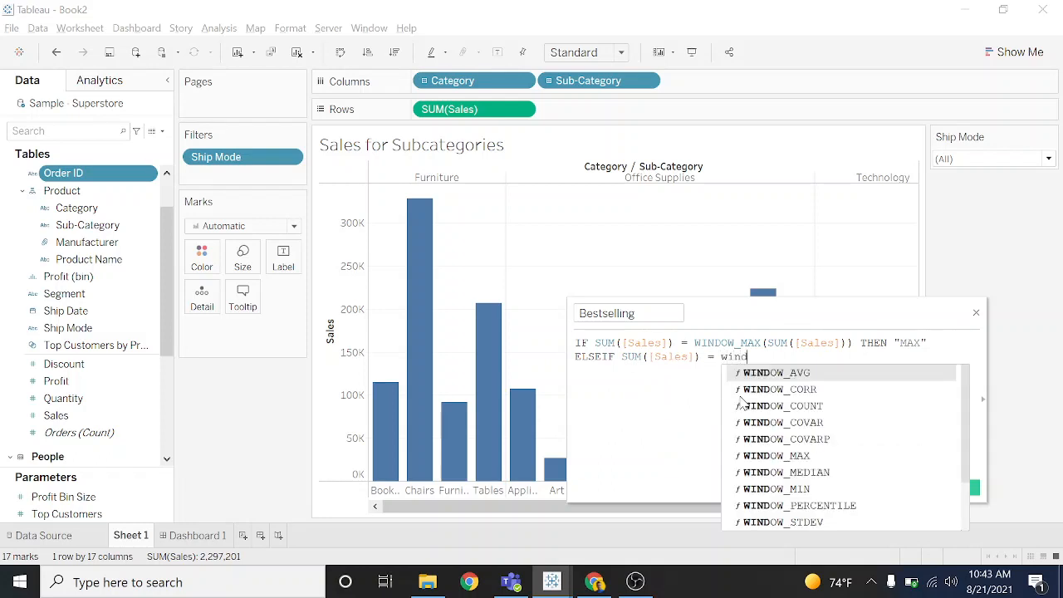
- Compare the ELSEIF condition's SUM([Sales]) with WINDOW_MIN(SUM([Sales])) in the Bestselling formula
key("Down")
key("Down")
key("Down")
key("Down")
key("Down")
key("Down")
key("Down")
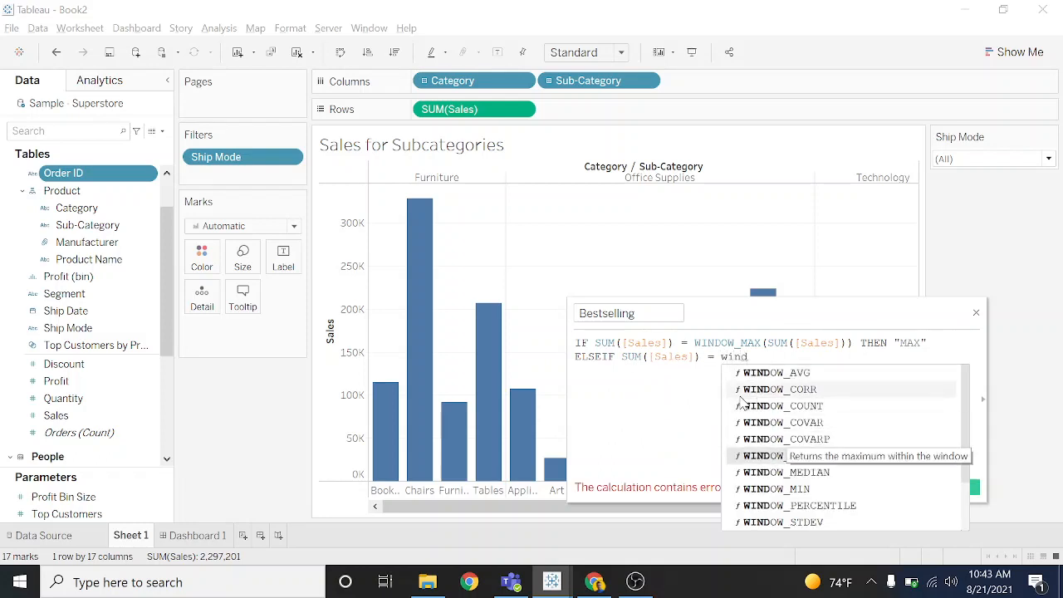
key("Return")
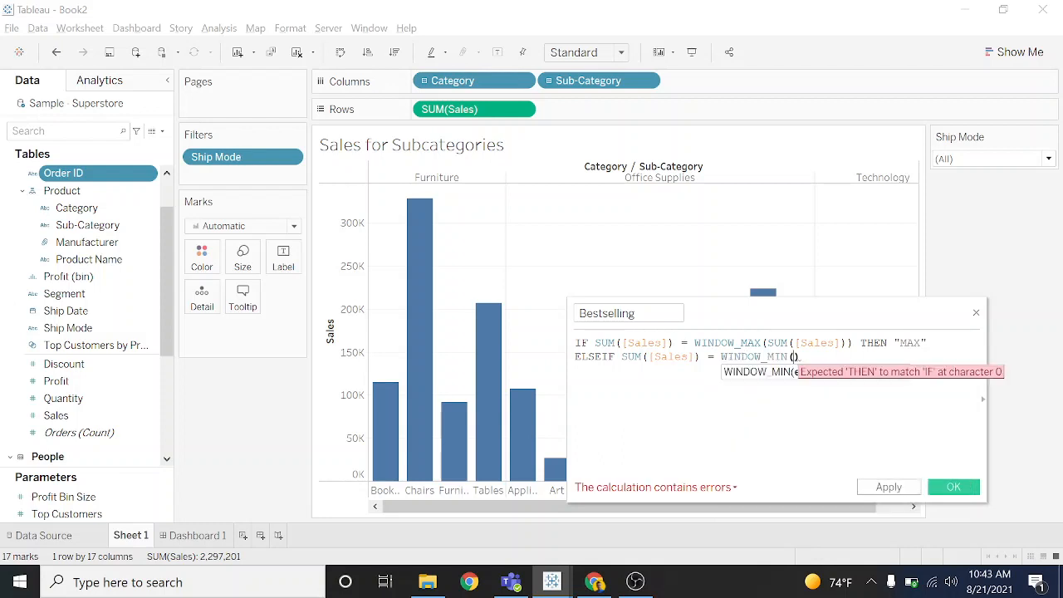
type("sum")
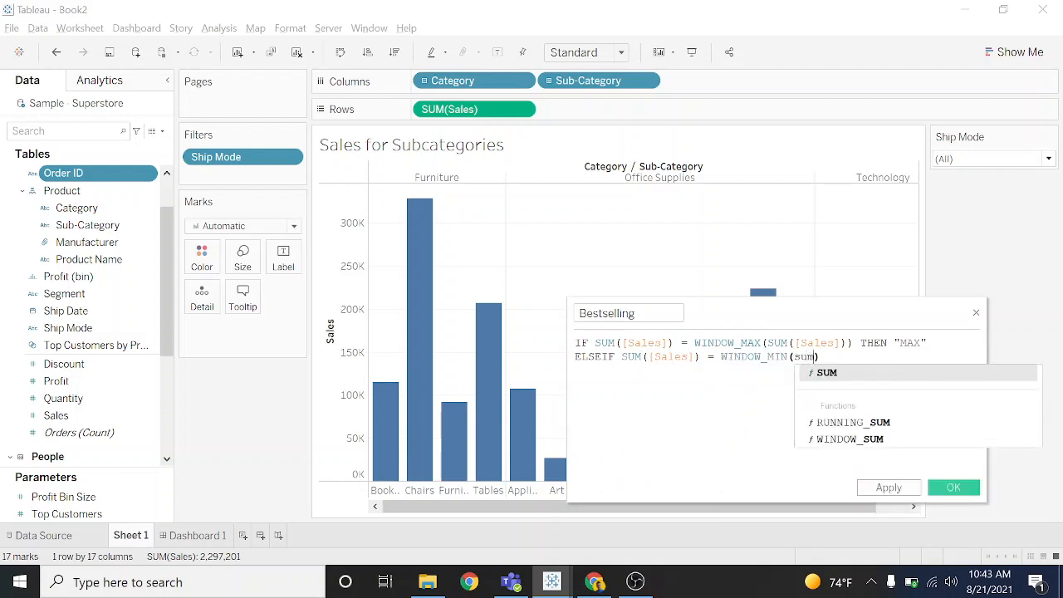
key("Return")
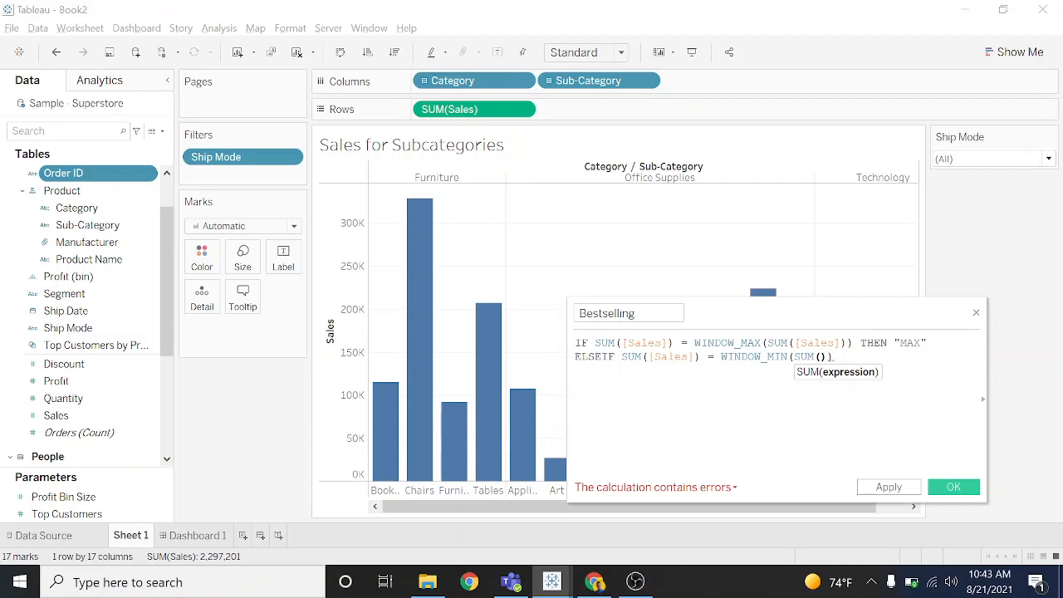
type("[Sales]))")
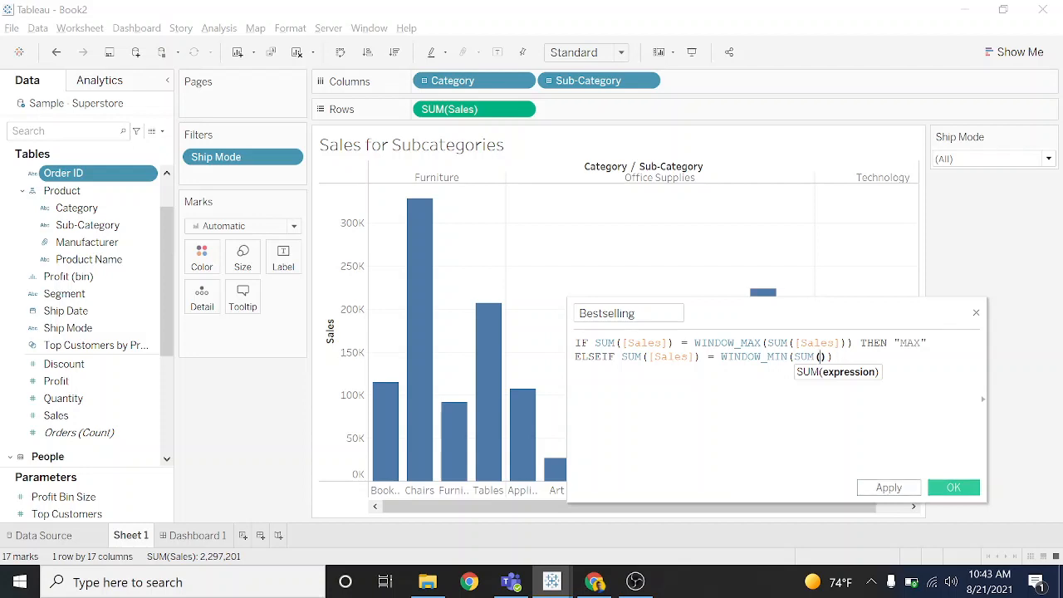
type(" TH")
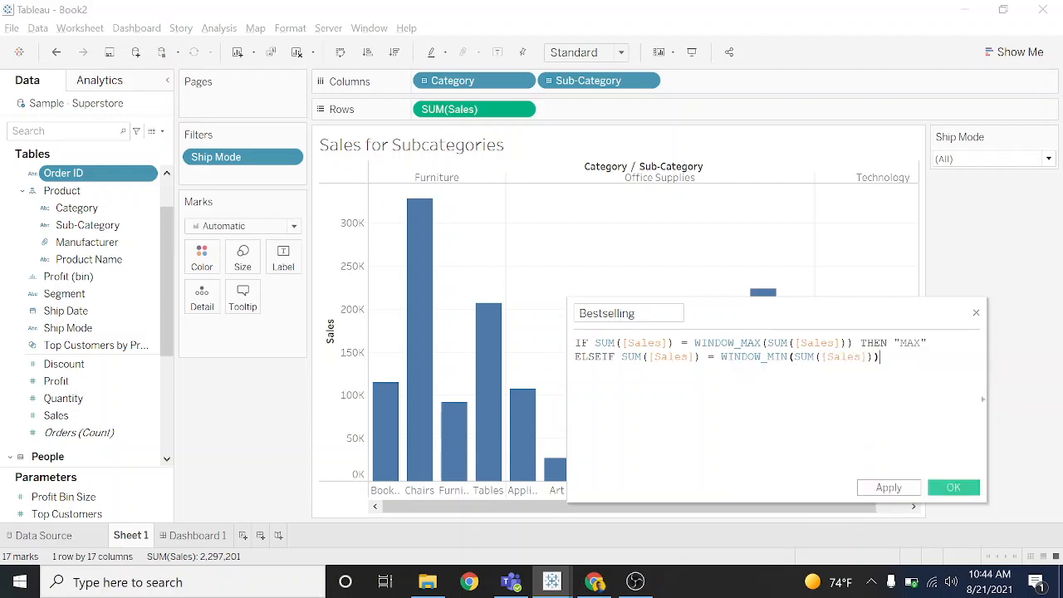
type("EN \"MI")
- Return "MIN" after THEN on the ELSEIF line and start a new formula line
key("BackSpace")
key("BackSpace")
type("MIN\"")
key("Return")
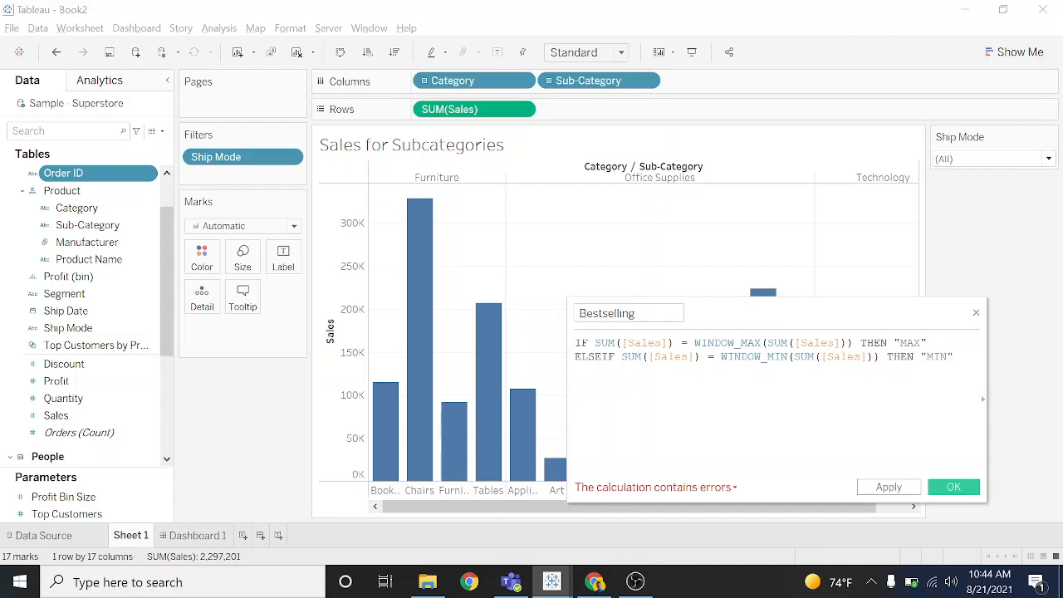
- Add an ELSE line that returns "OTHER" for all remaining sub-categories
type("else")
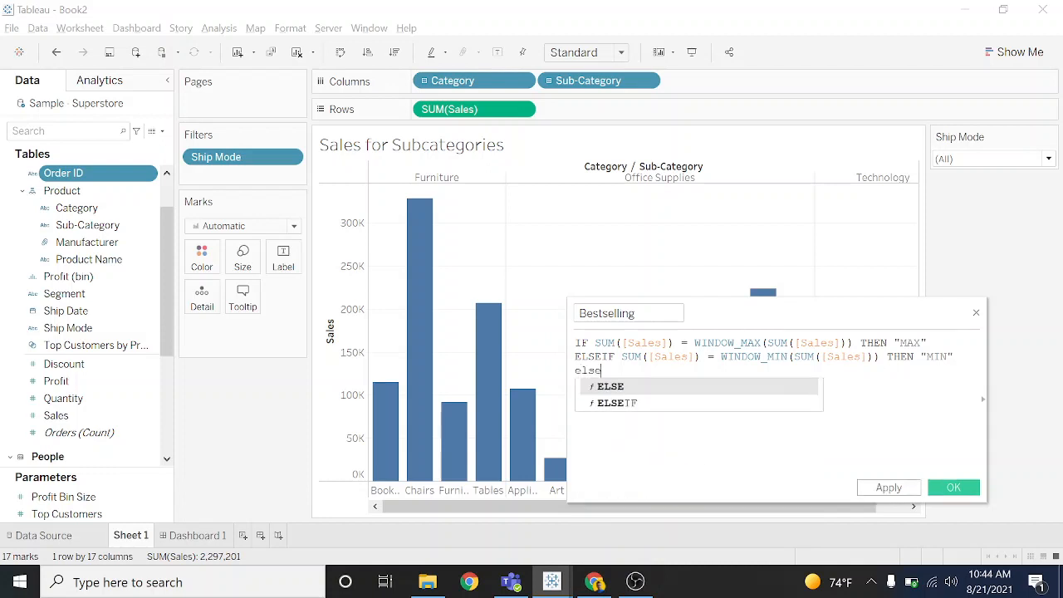
key("Return")
type("\"")
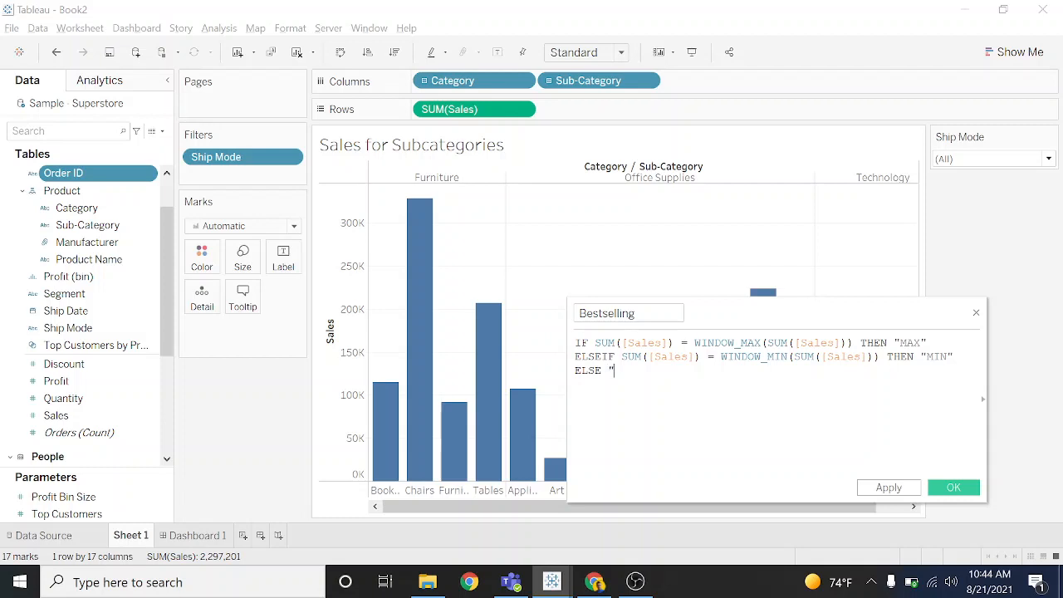
type("OTHER\"")
key("Return")
- Close the IF statement with END, then apply and save the Bestselling calculation
type("N")
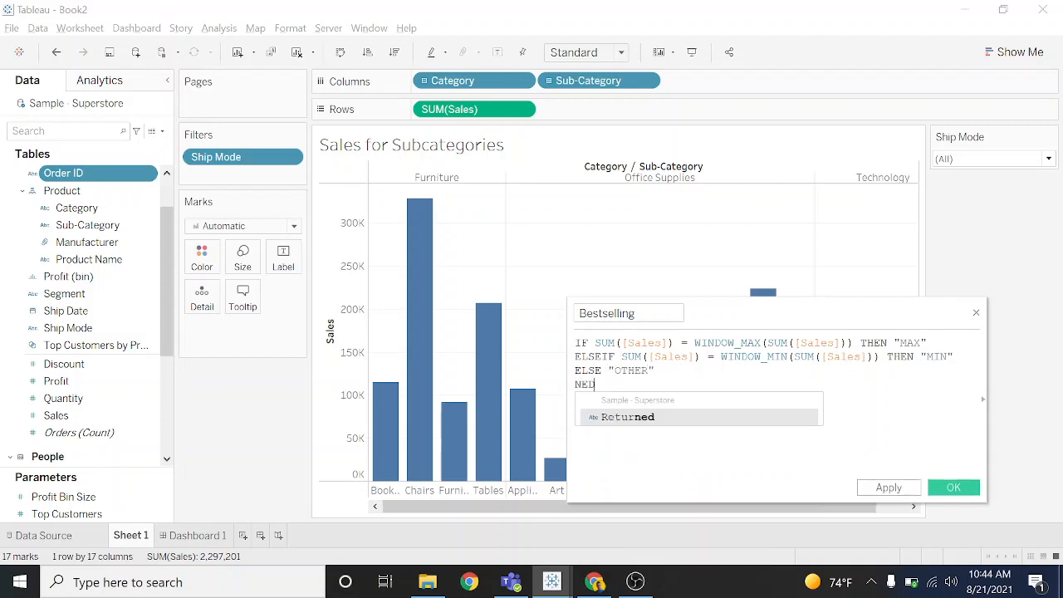
key("BackSpace")
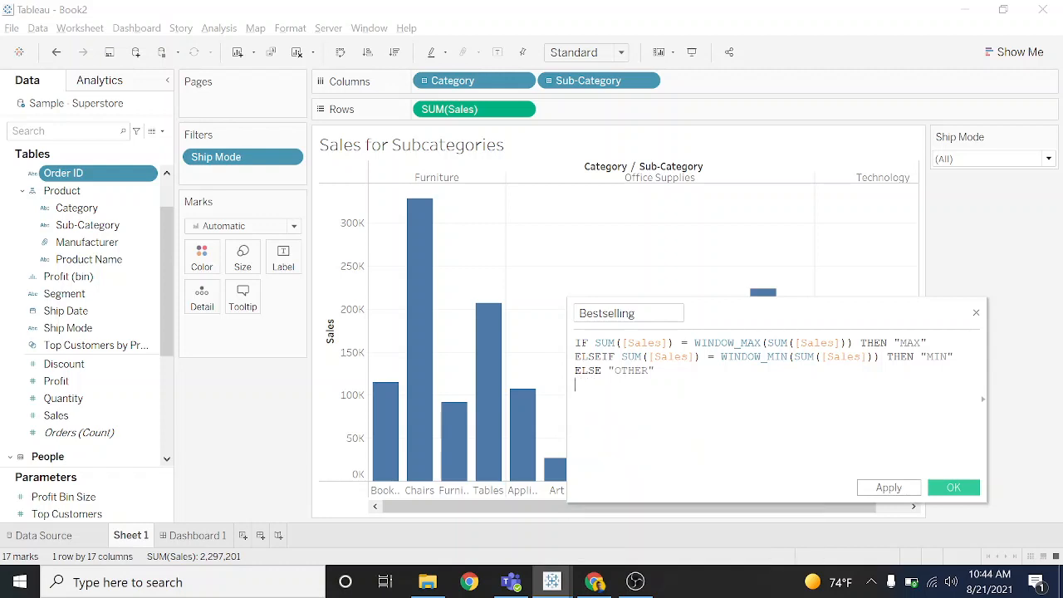
type("END")
key("Return")
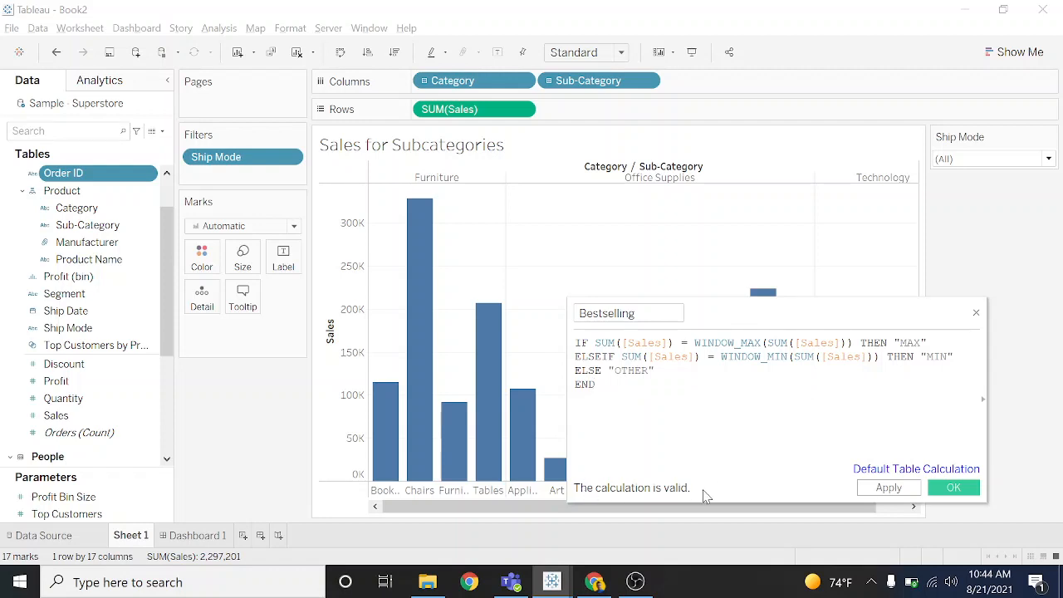
left_click(886, 489)
left_click(933, 492)
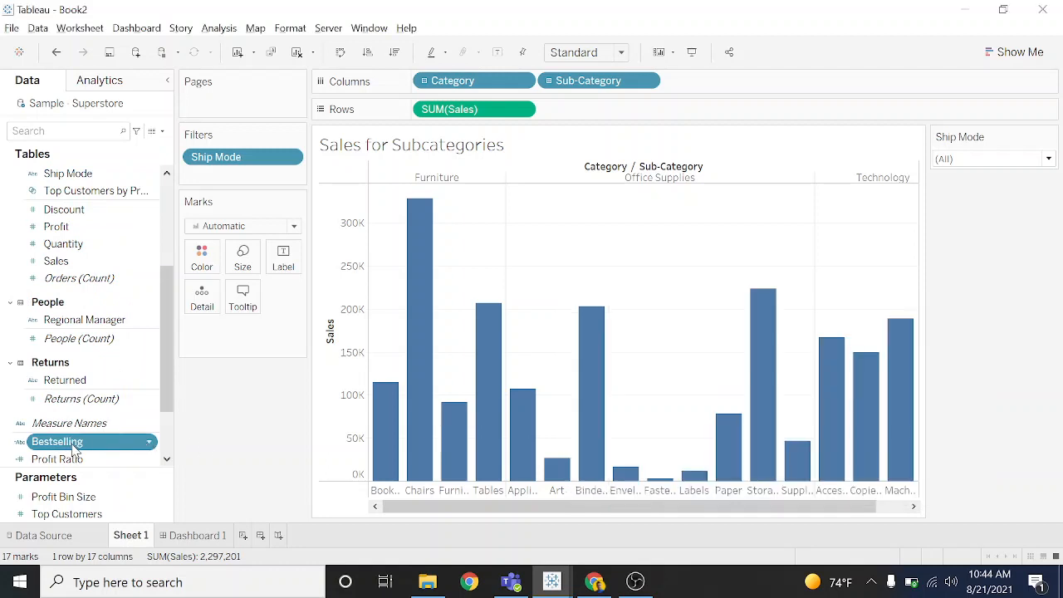
- Color the sales bars by the Bestselling calculated field
left_click(73, 461, "ctrl")
left_click(84, 445)
left_click_drag(84, 449, 203, 261)
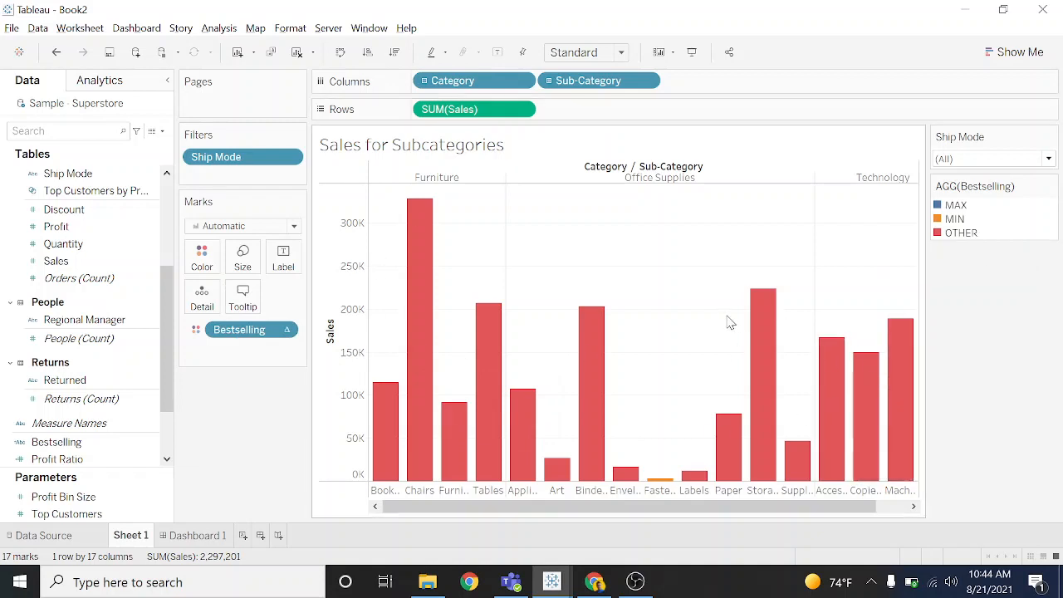
left_click_drag(714, 510, 862, 507)
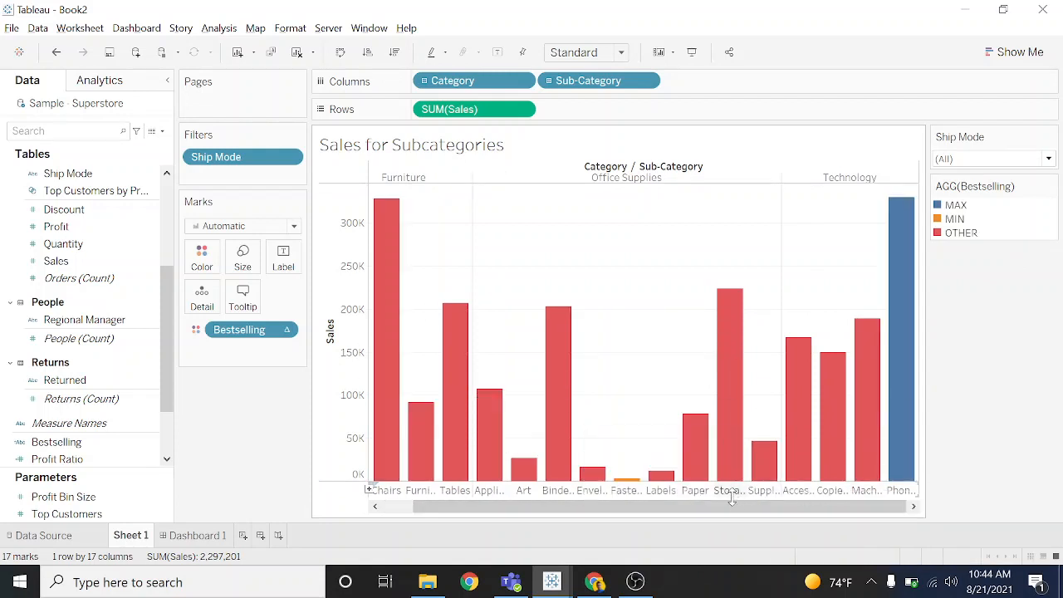
- Set the Bestselling table calculation on the color mark to compute using Sub-Category
left_click_drag(729, 506, 424, 371)
left_click(287, 330)
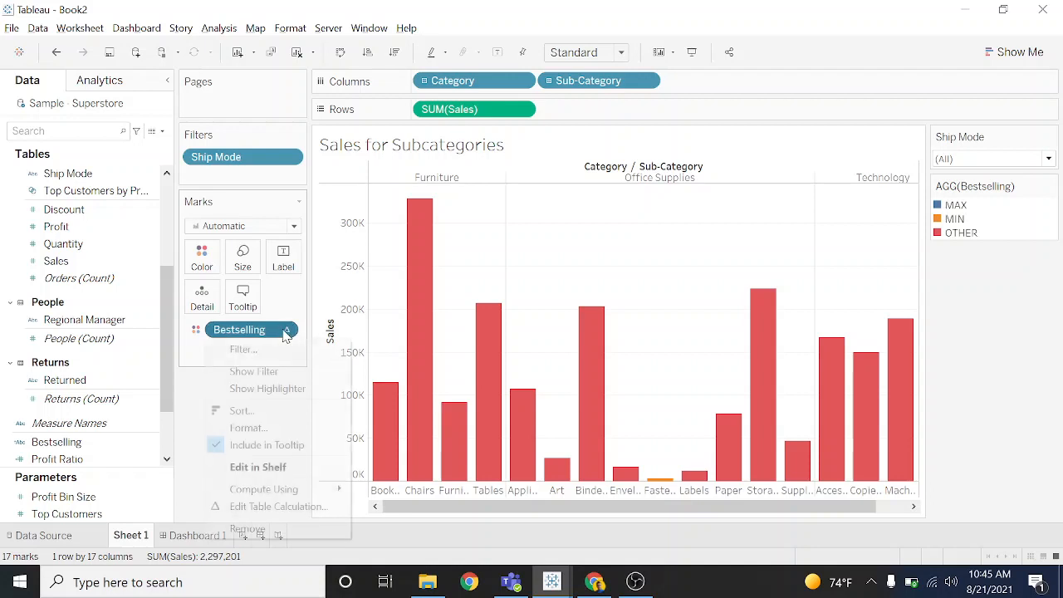
mouse_move(295, 496)
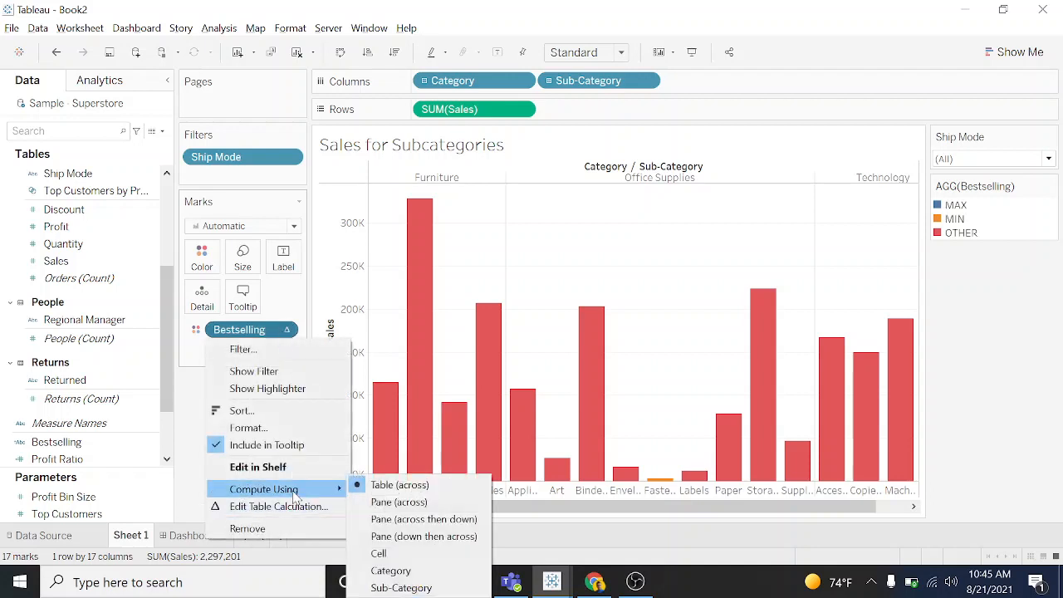
left_click(415, 587)
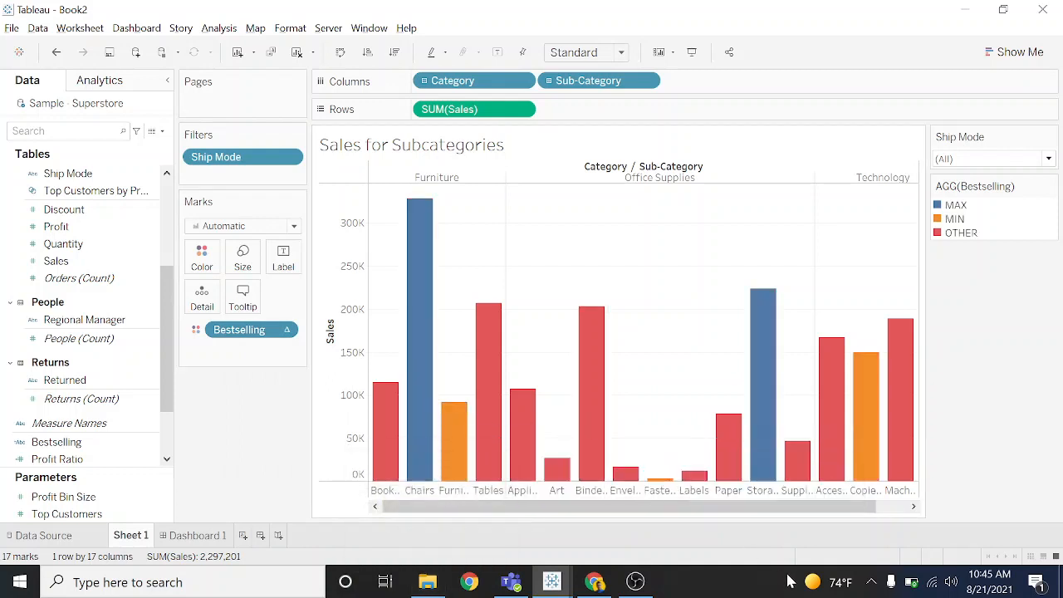
- Change the color of the OTHER value in the Bestselling palette to gray and apply it to the chart
left_click_drag(676, 508, 745, 512)
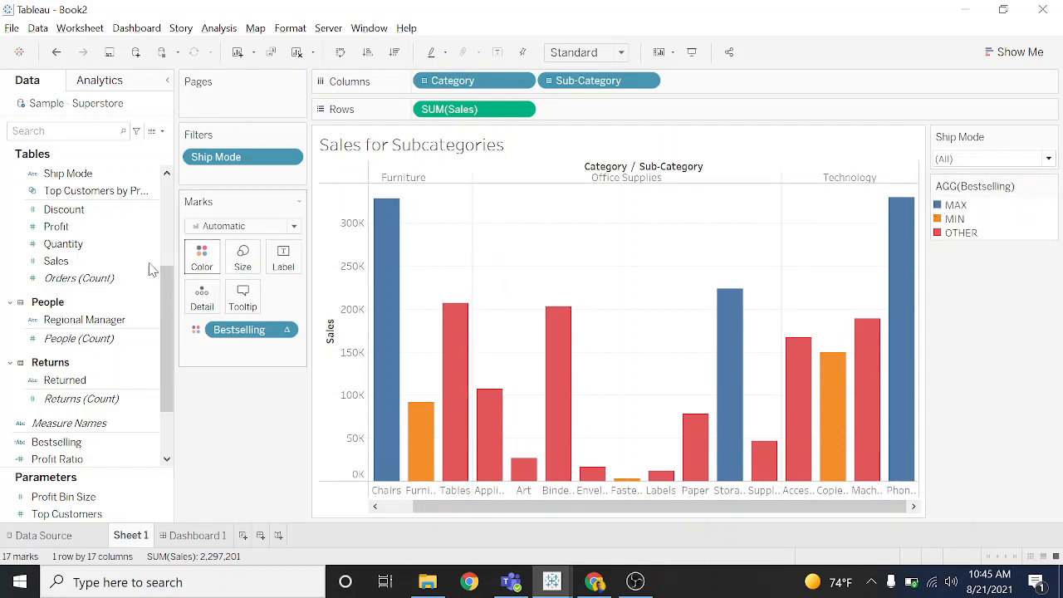
left_click(201, 257)
left_click(237, 307)
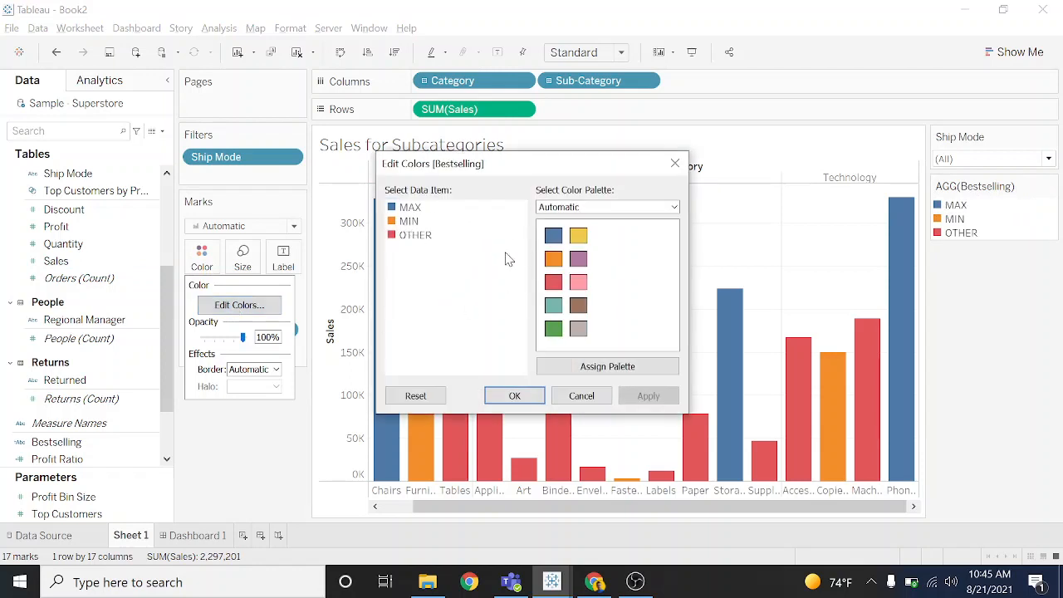
left_click(396, 236)
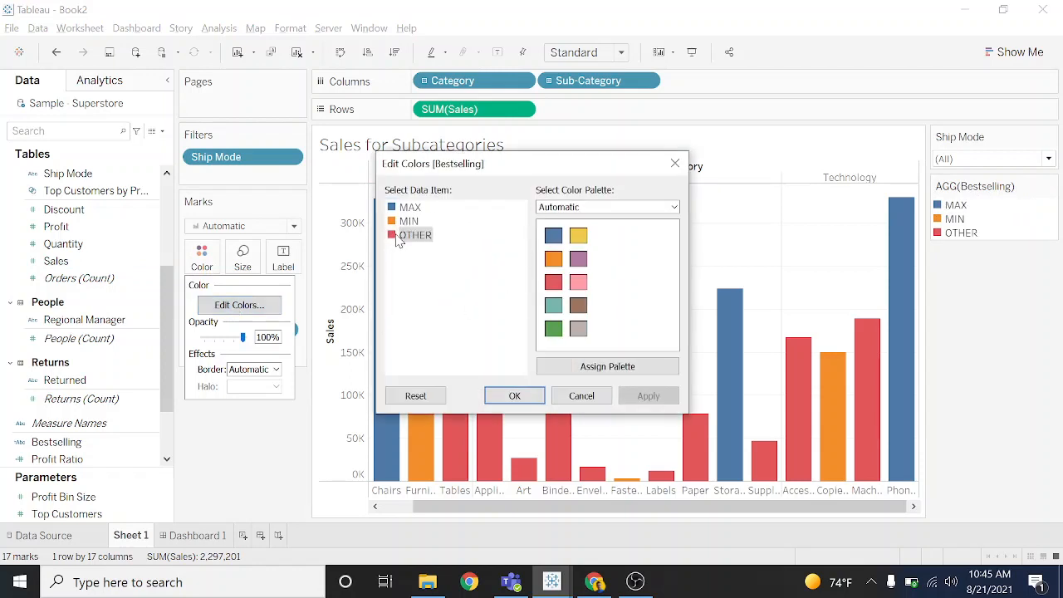
left_click(578, 330)
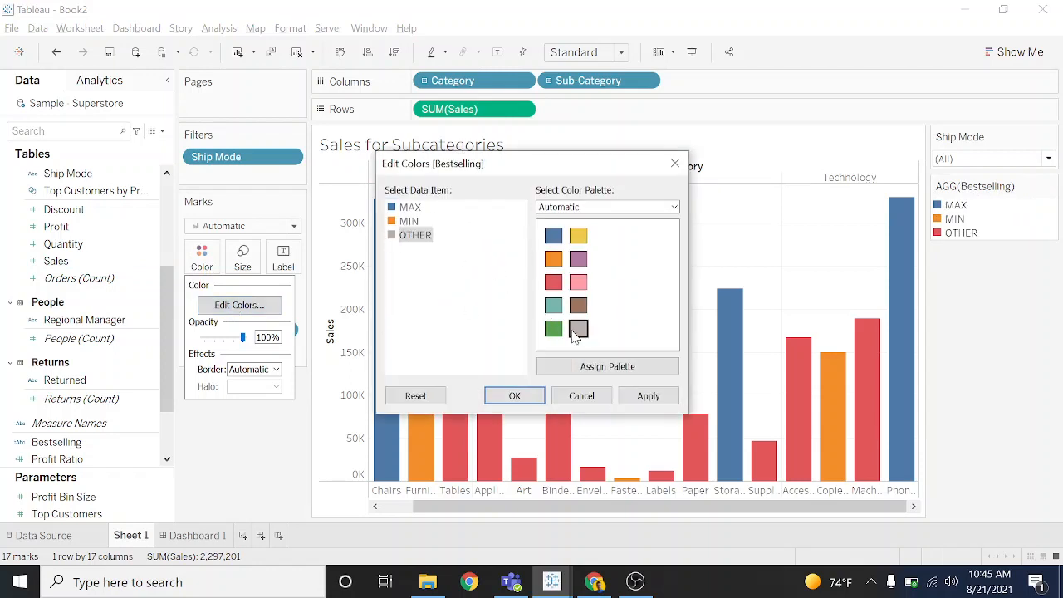
left_click(648, 396)
left_click(514, 395)
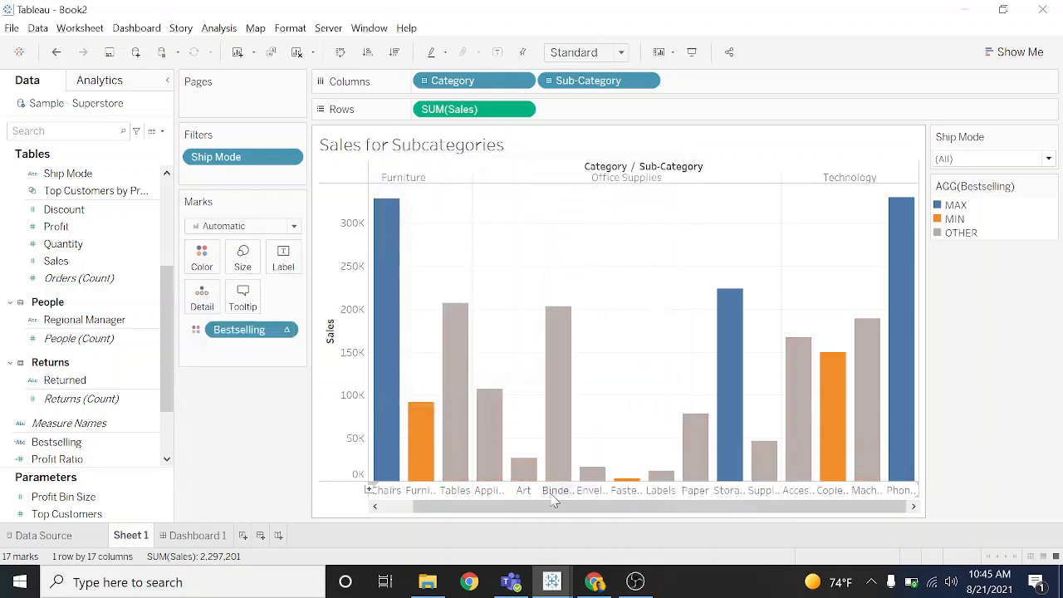
- Open Dashboard 1 and clear the existing Sales for Subcategories chart with its filter and legend
left_click_drag(554, 498, 396, 527)
mouse_move(770, 378)
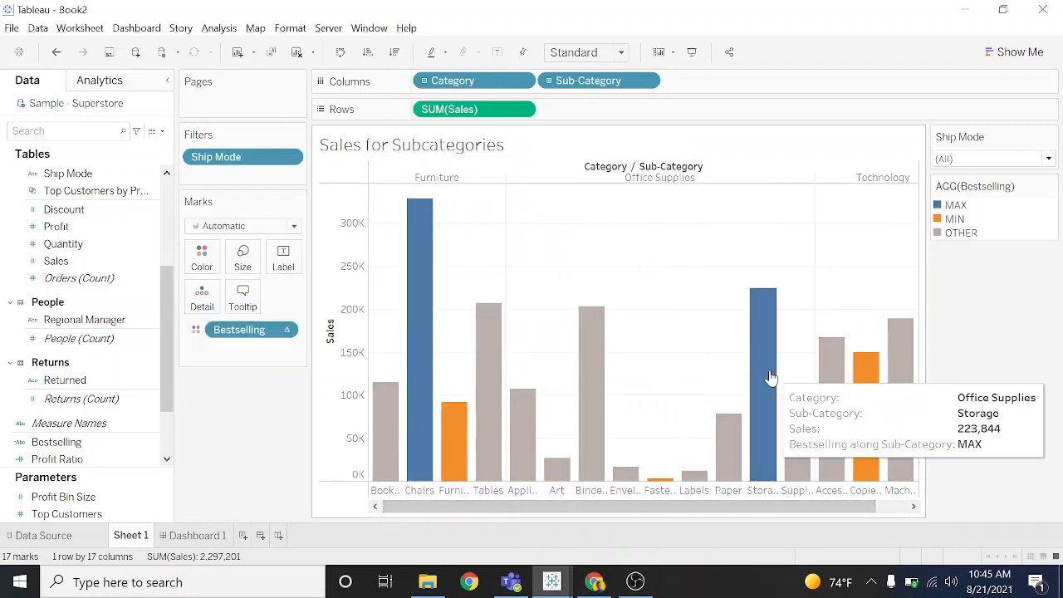
left_click(197, 537)
mouse_move(90, 248)
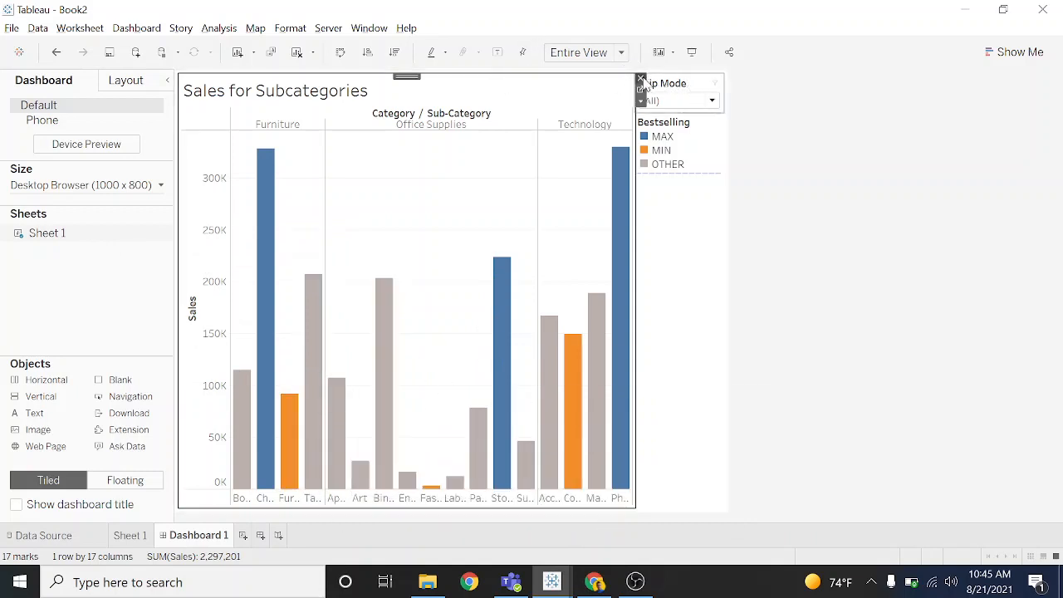
left_click(640, 78)
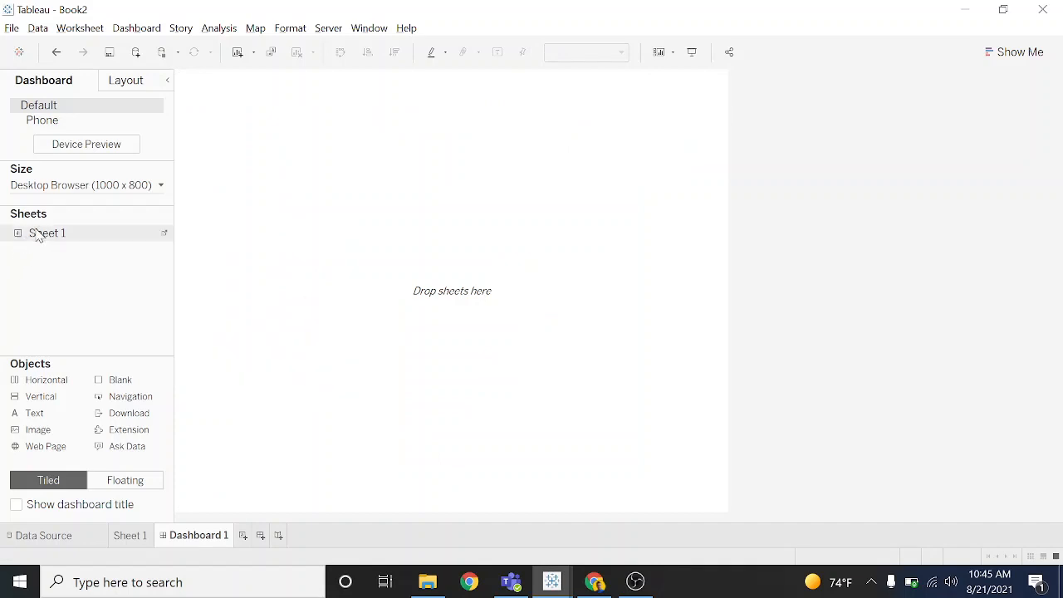